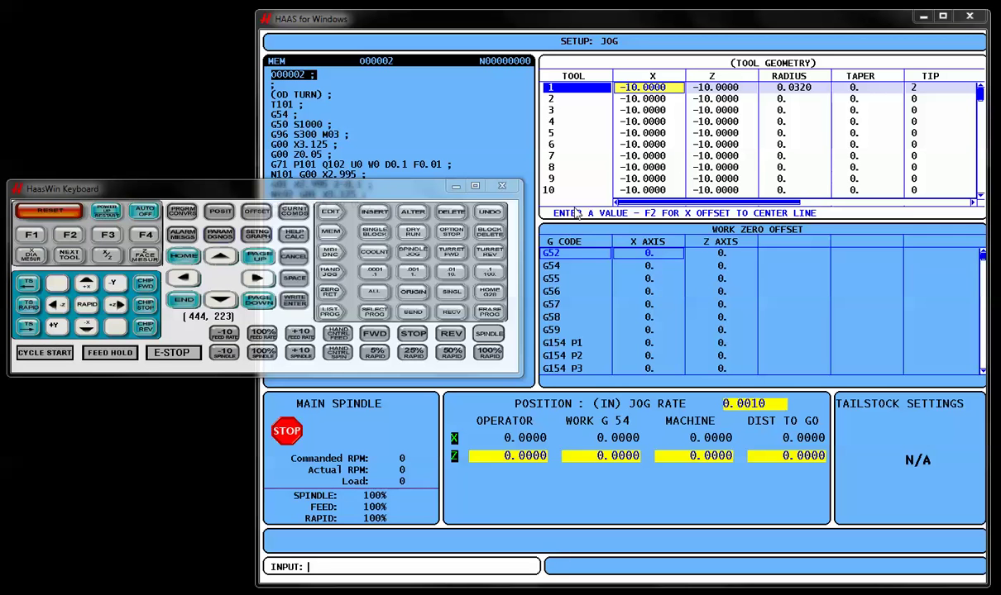
Switch to MDI mode and activate the conversational Profile settings for Turn & Face
click(329, 253)
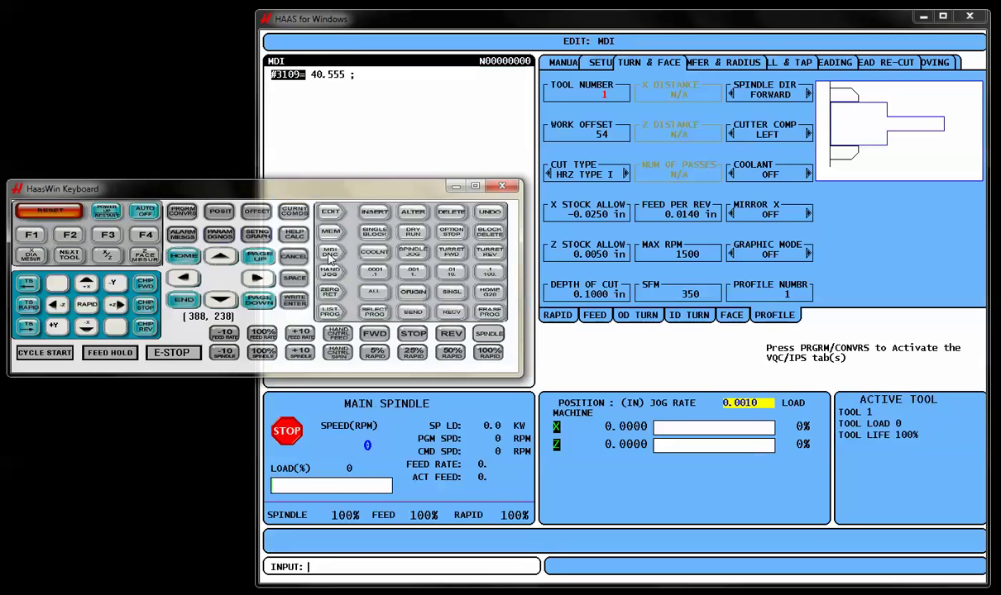
click(183, 211)
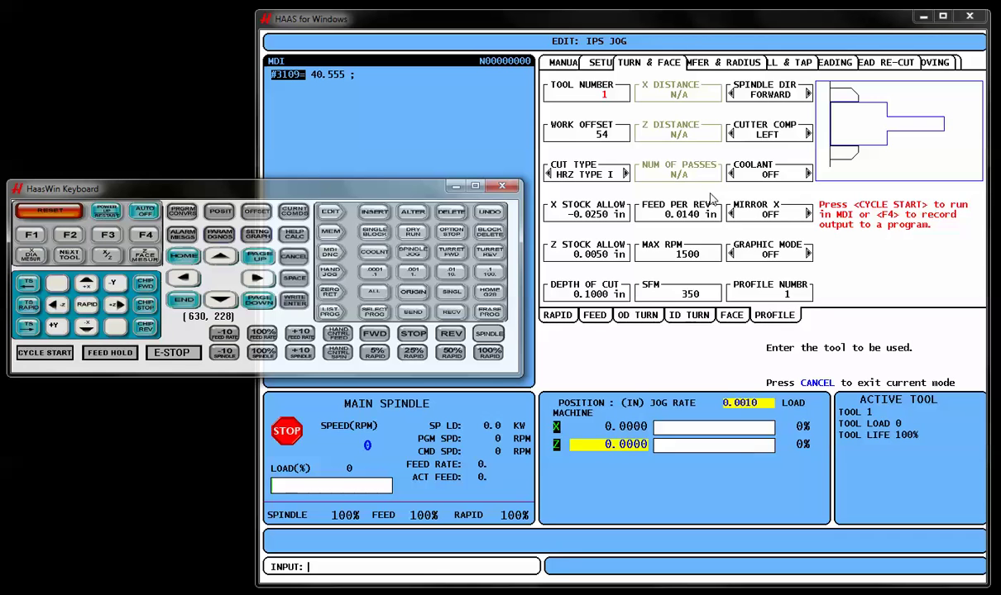
key(Escape)
key(Left)
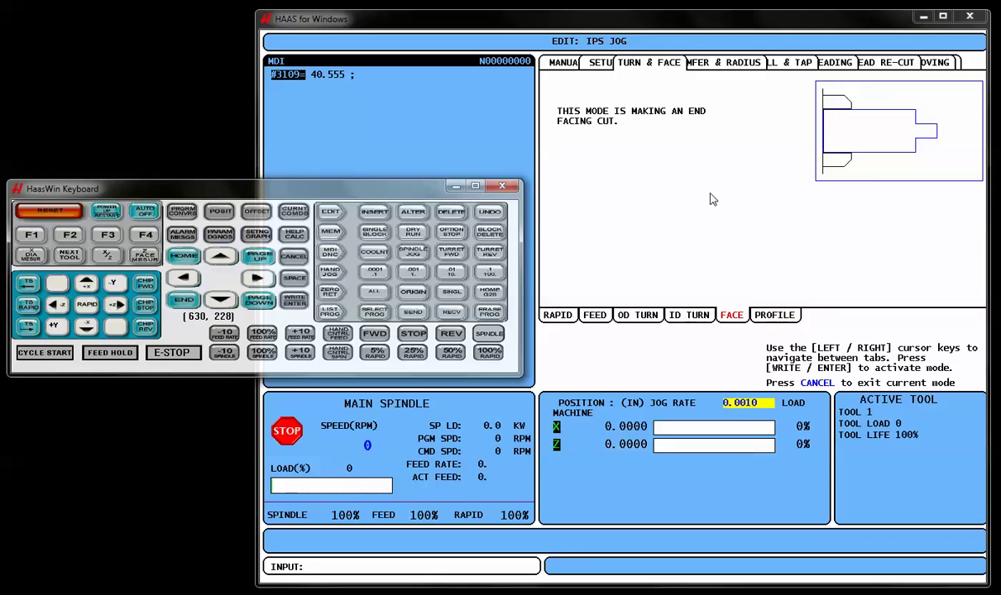
key(Left)
key(Right)
key(Right)
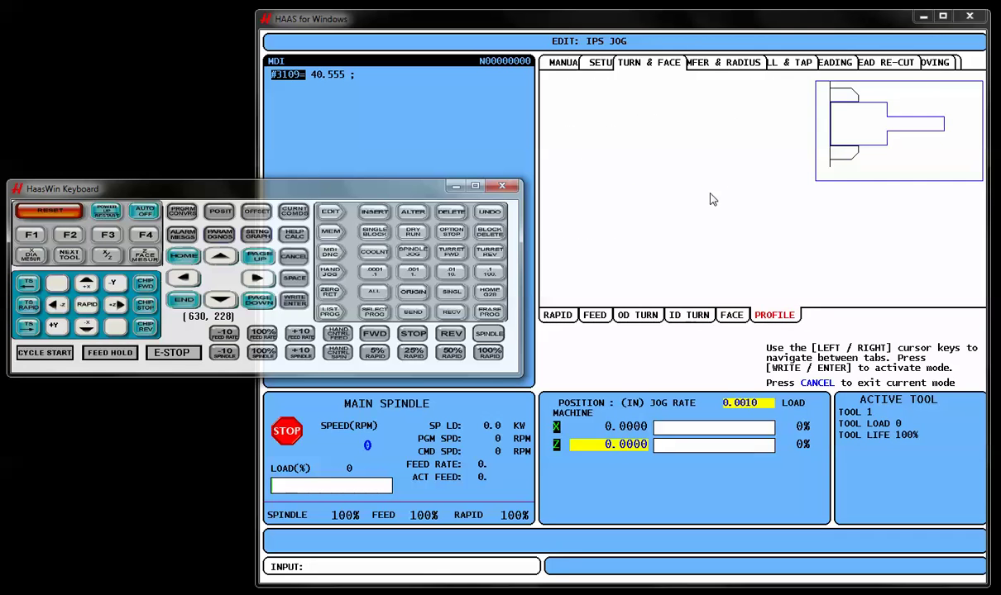
key(Return)
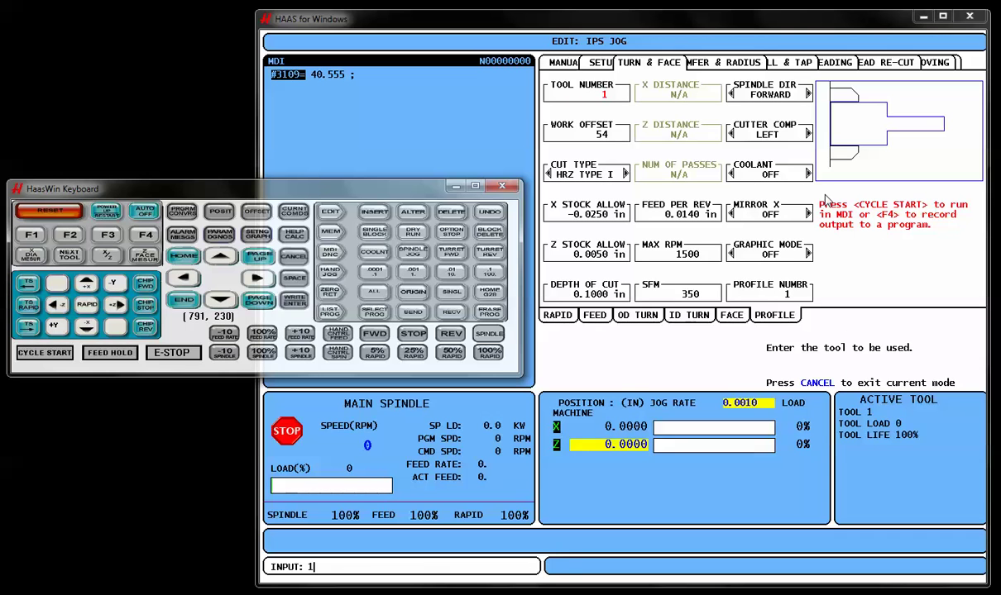
Set the tool number to 1 and choose the HRZ TYPE I cut type, keeping work offset 54
key(Return)
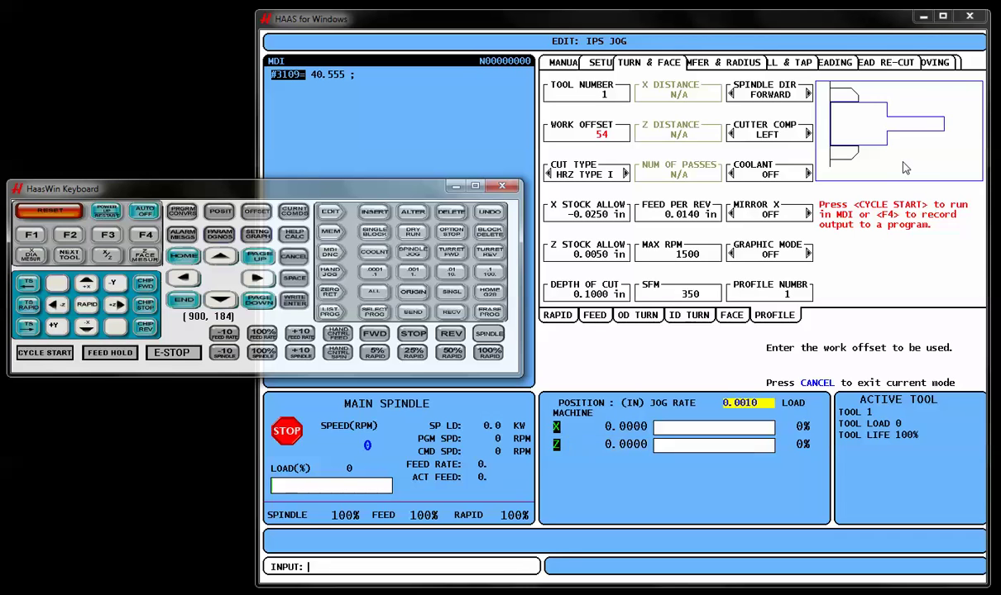
key(Down)
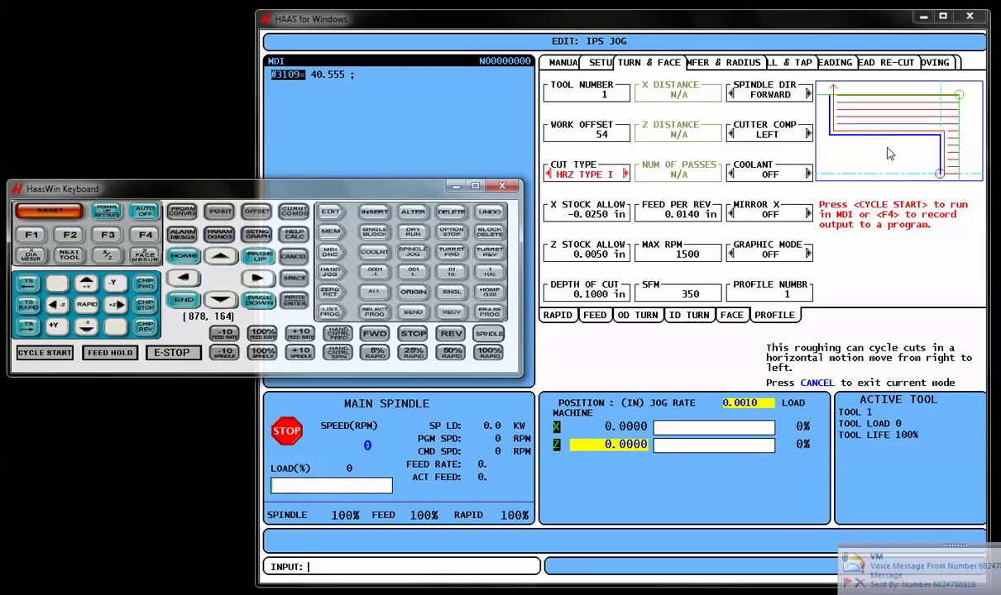
key(Right)
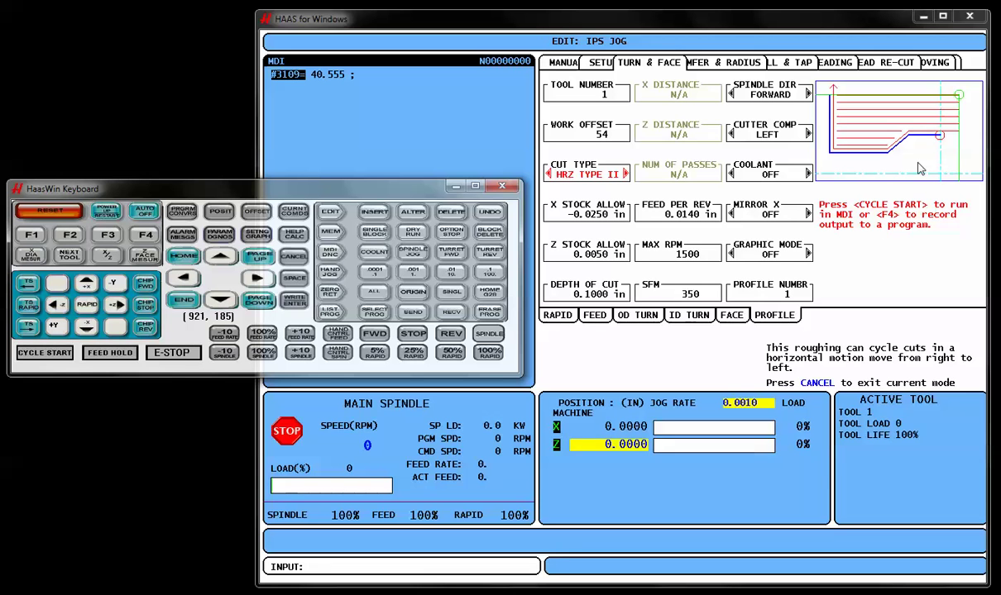
key(Left)
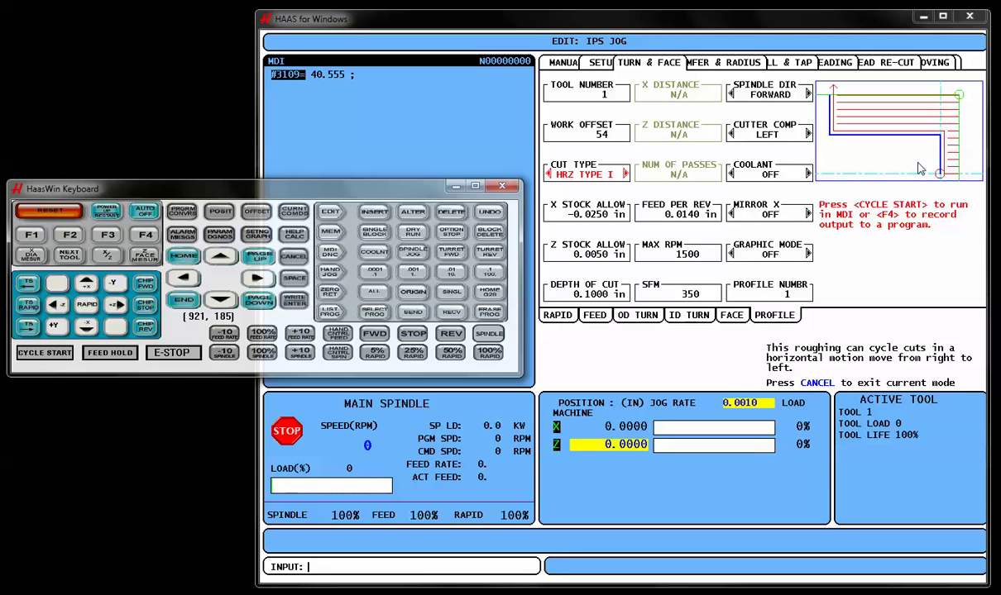
Set the X stock allowance to 0.02 in, the Z stock allowance to 0.003 in and the depth of cut to 0.125 in
key(Down)
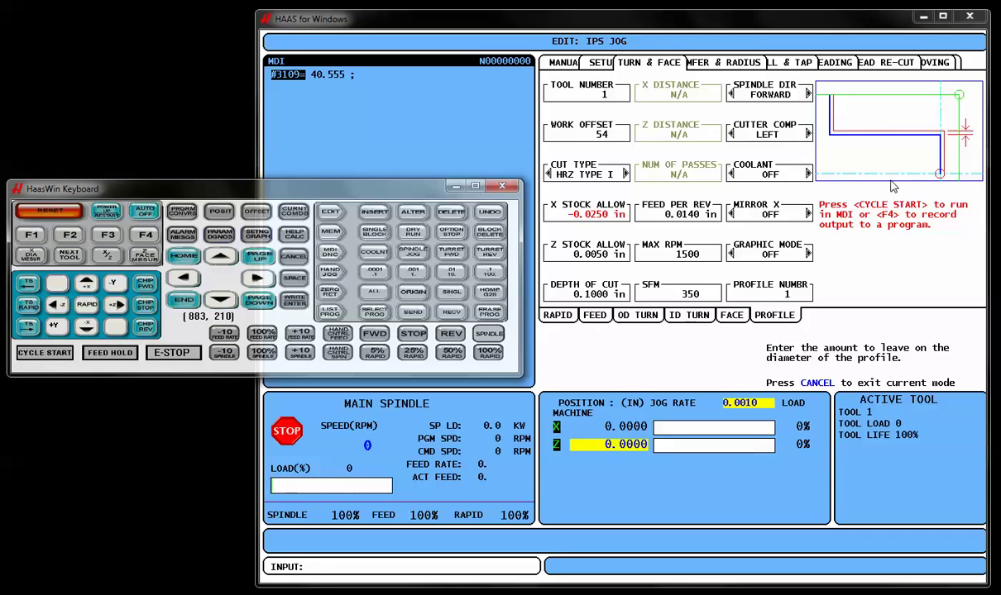
text(.02)
key(Return)
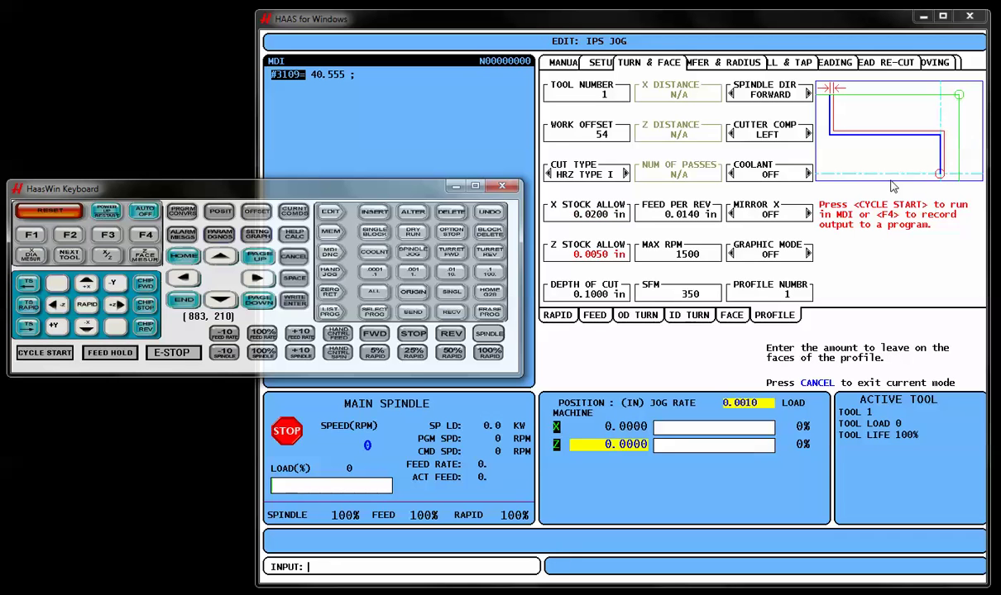
text(.003)
key(Return)
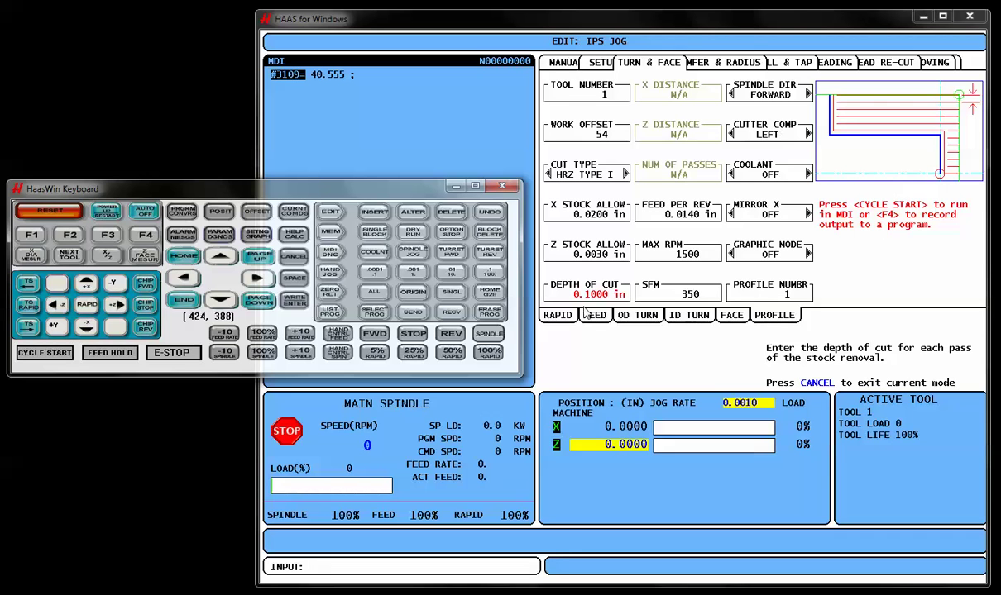
text(.125)
key(Return)
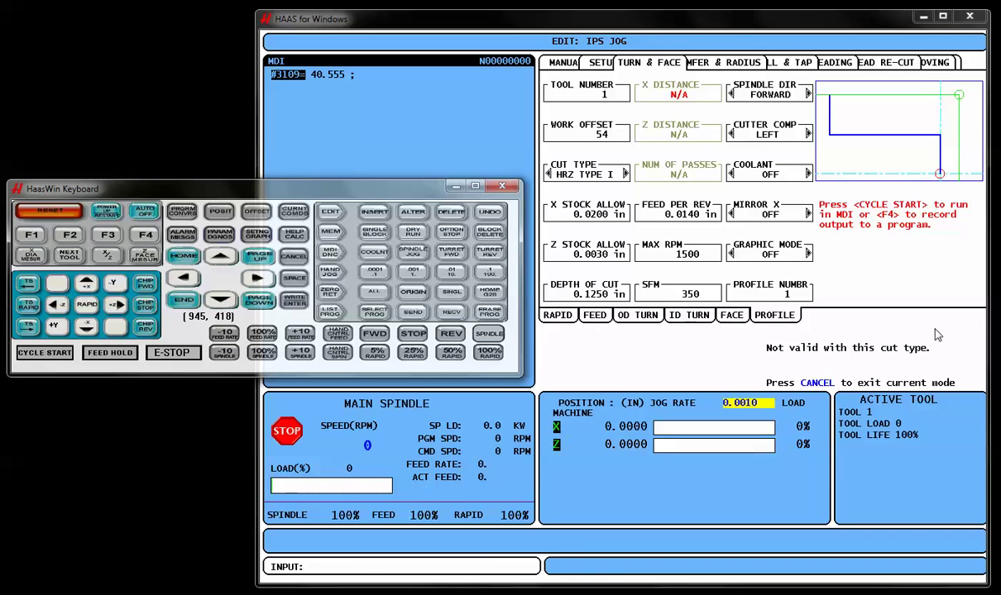
Set the surface feed (SFM) to 400, keeping the feed per revolution and maximum RPM
key(Down)
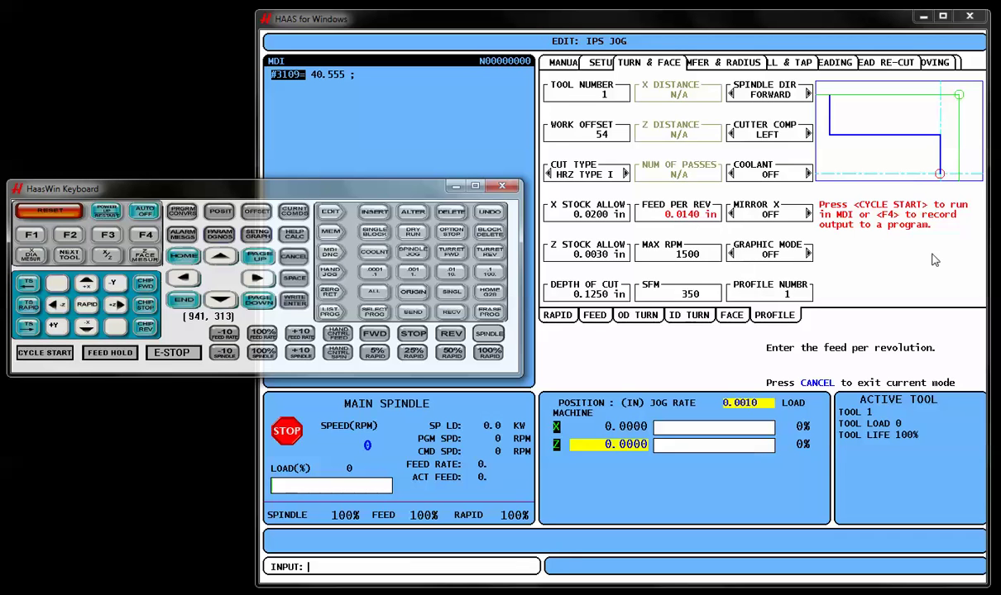
key(Down)
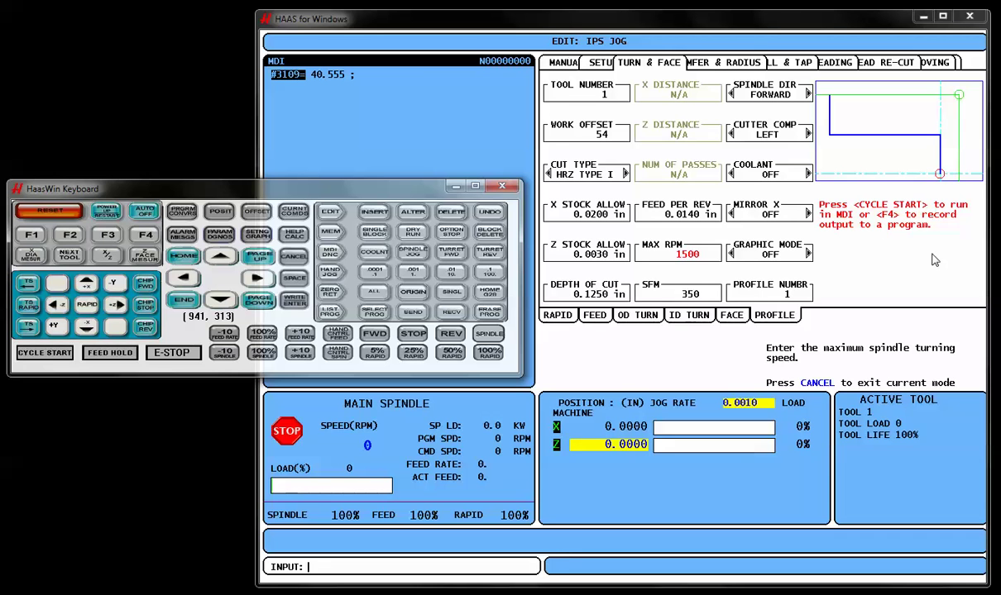
key(Down)
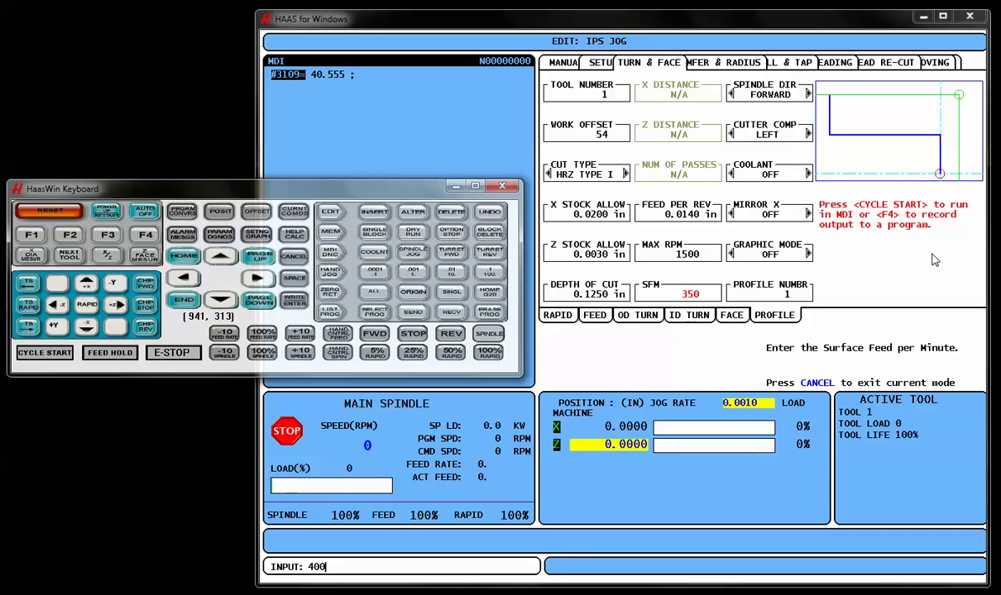
key(Return)
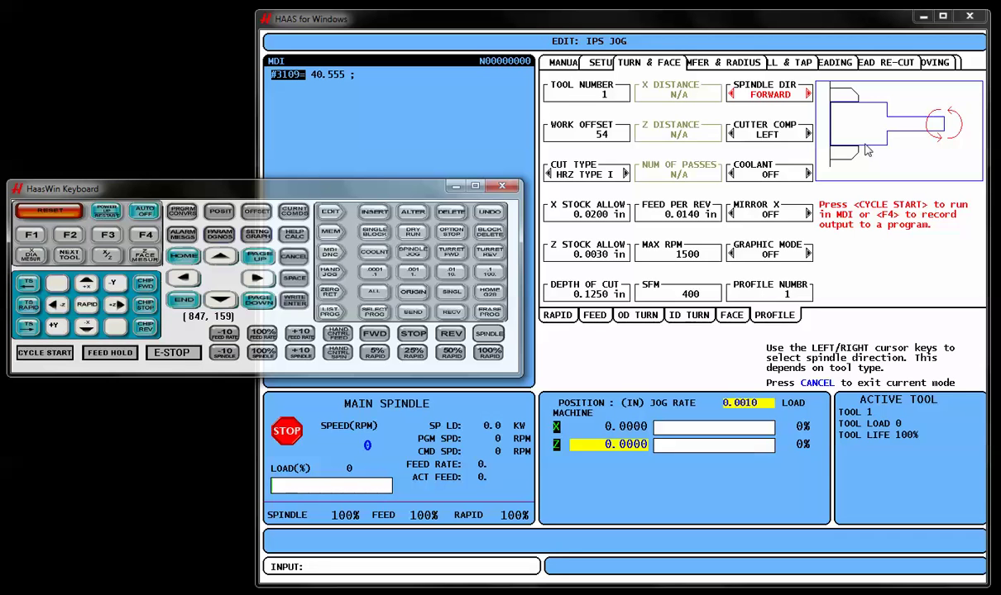
Set the cutter compensation to RIGHT and turn the coolant ON, keeping the forward spindle direction
key(Down)
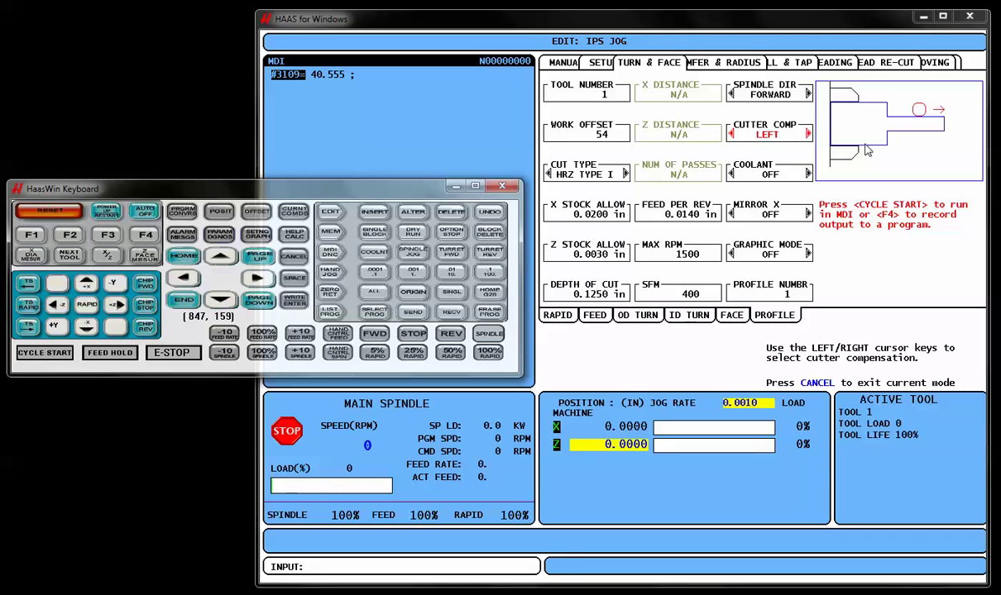
key(Right)
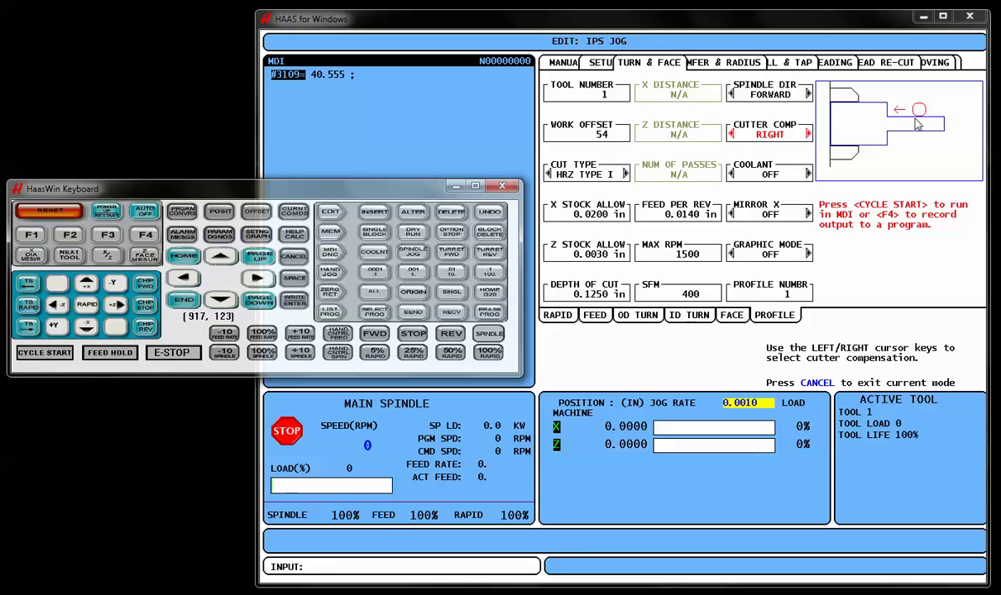
key(Down)
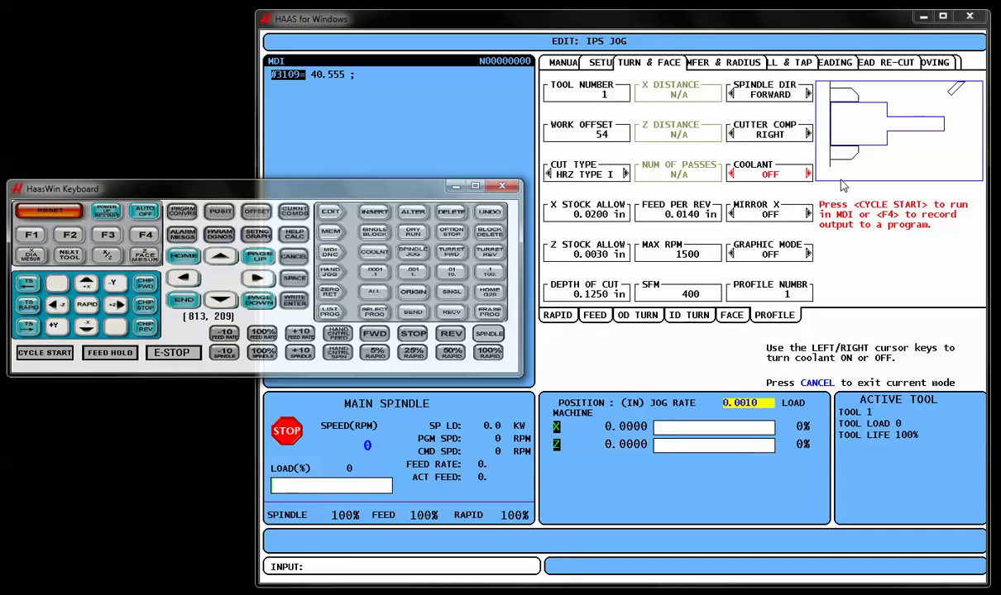
key(Right)
key(Down)
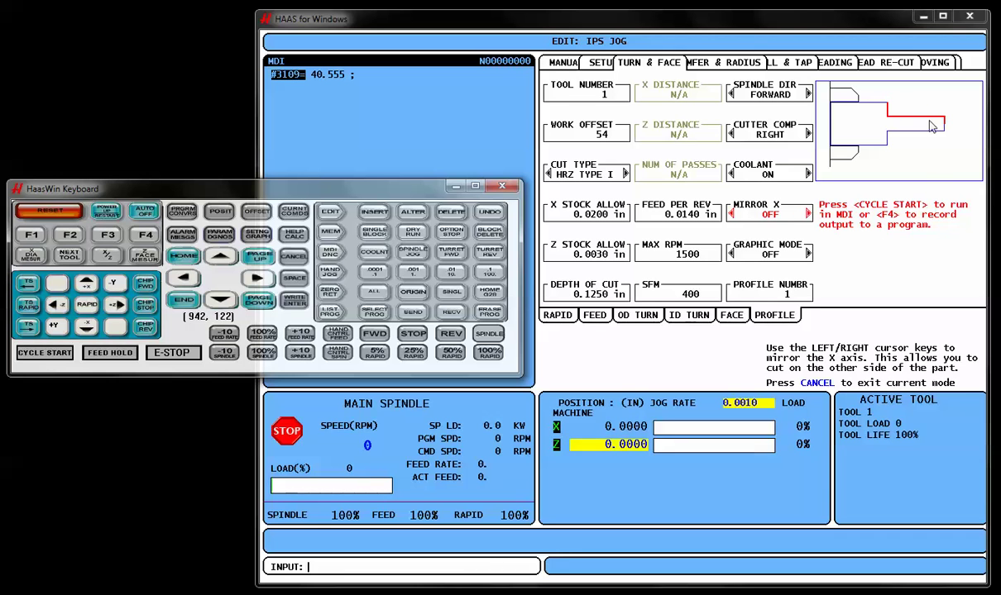
Create a new shape in the first empty slot of the profile selector for the profile number
key(Down)
key(Down)
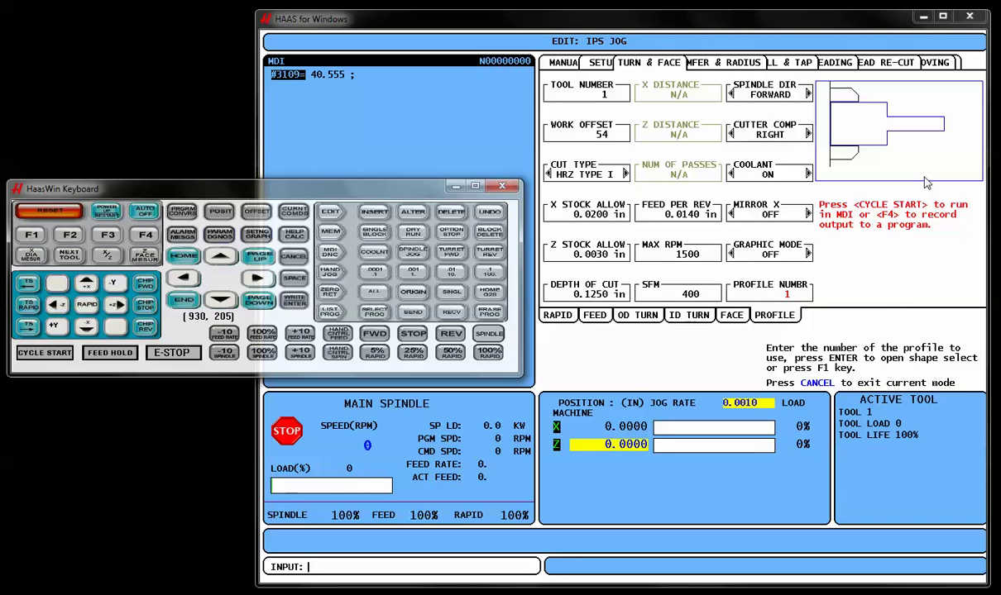
key(Return)
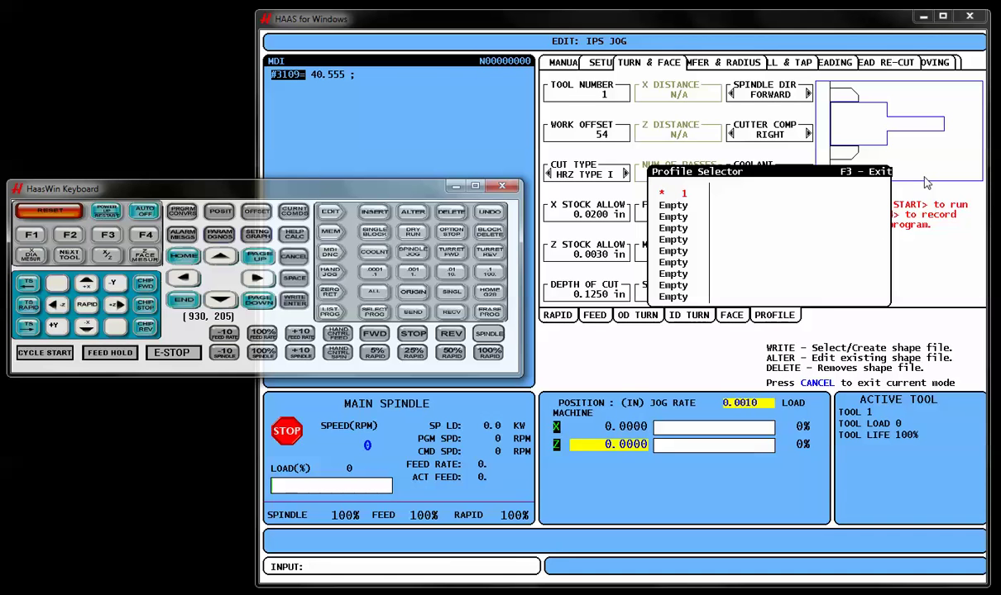
key(Down)
key(Return)
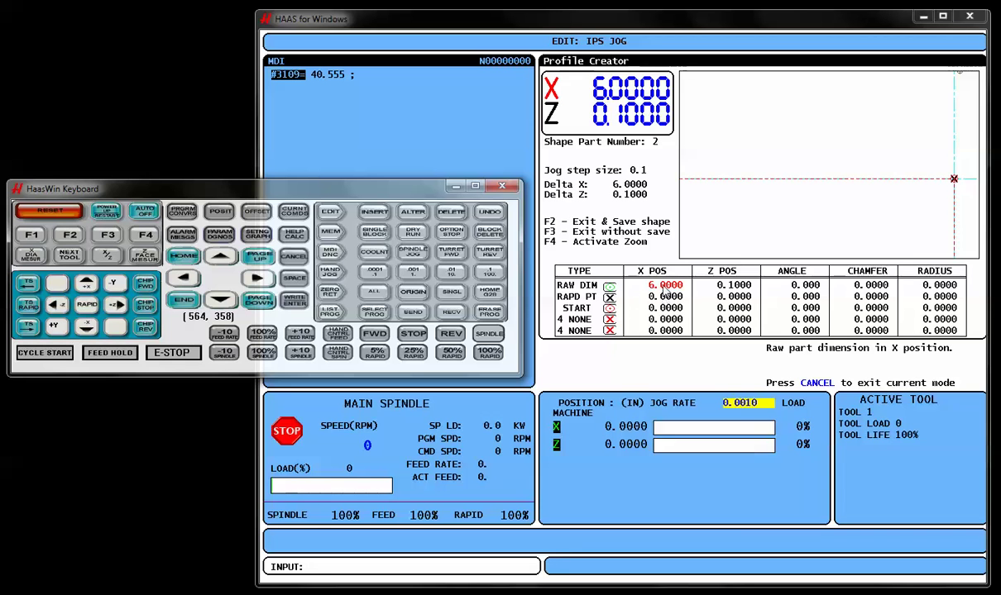
Set the profile's raw part dimensions to X 4 and Z 0
text(4)
key(Return)
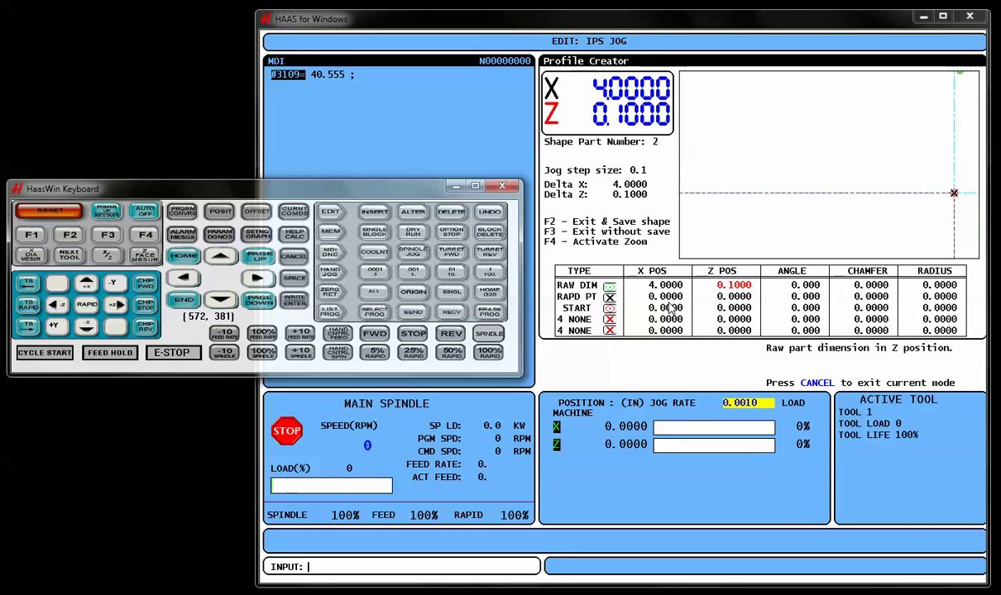
text(0)
key(Return)
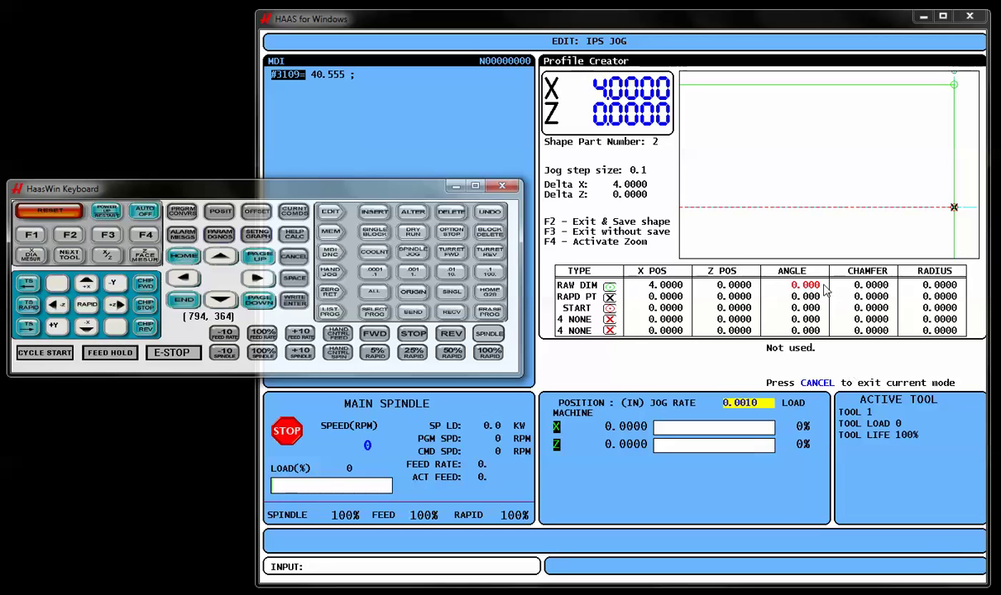
Set the profile's rapid point to X 4 and Z 0.1
key(Right)
key(Down)
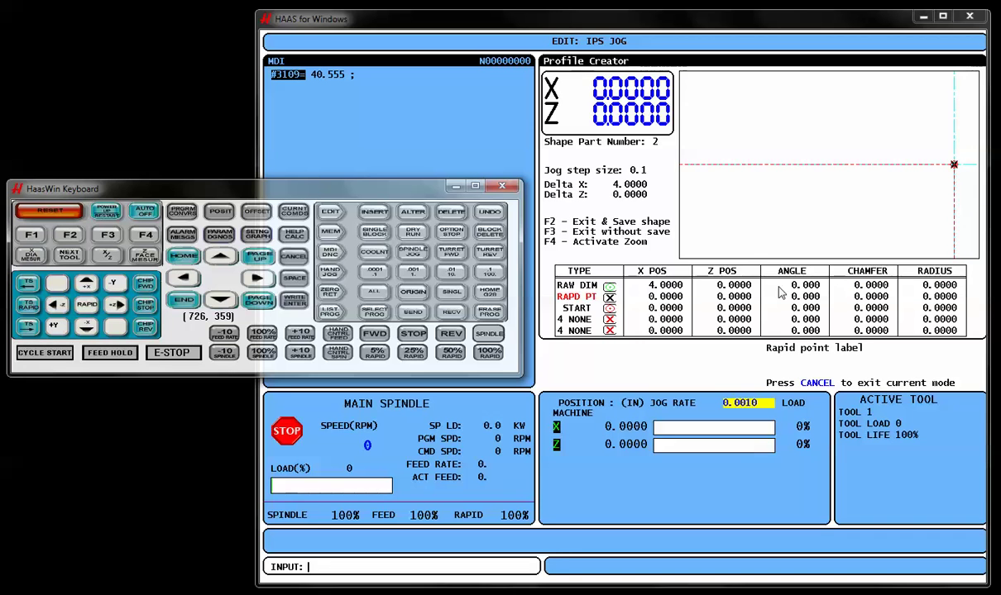
key(Right)
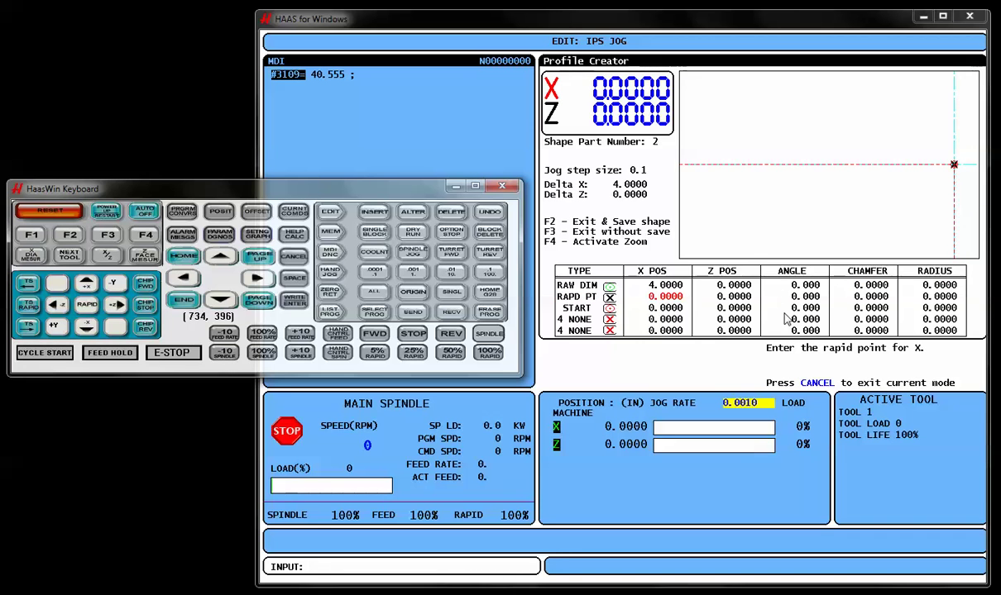
text(4)
key(Return)
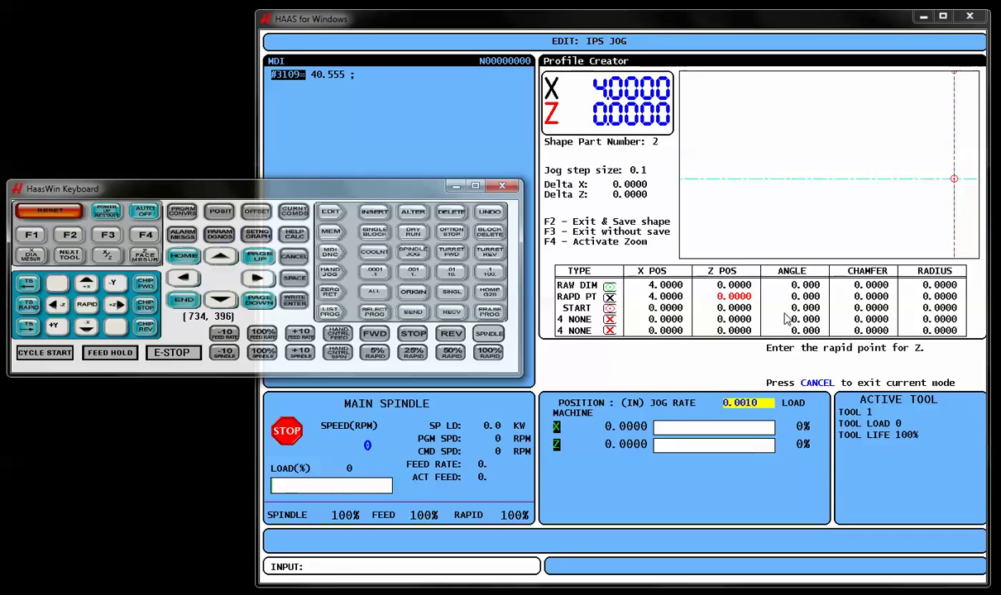
text(.1)
key(Return)
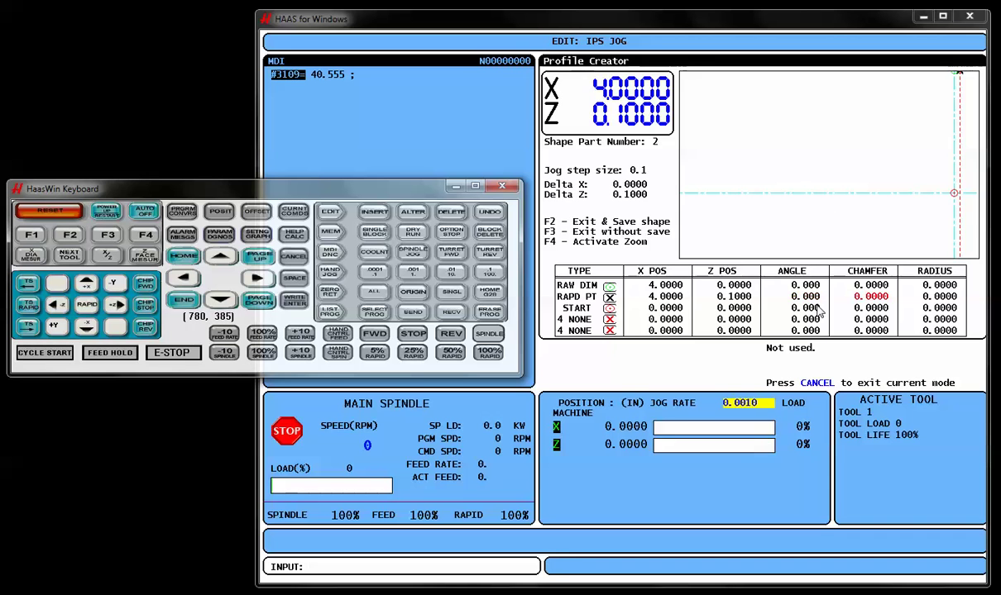
Set the profile's starting position to X 0.75 and Z 0.1
key(Down)
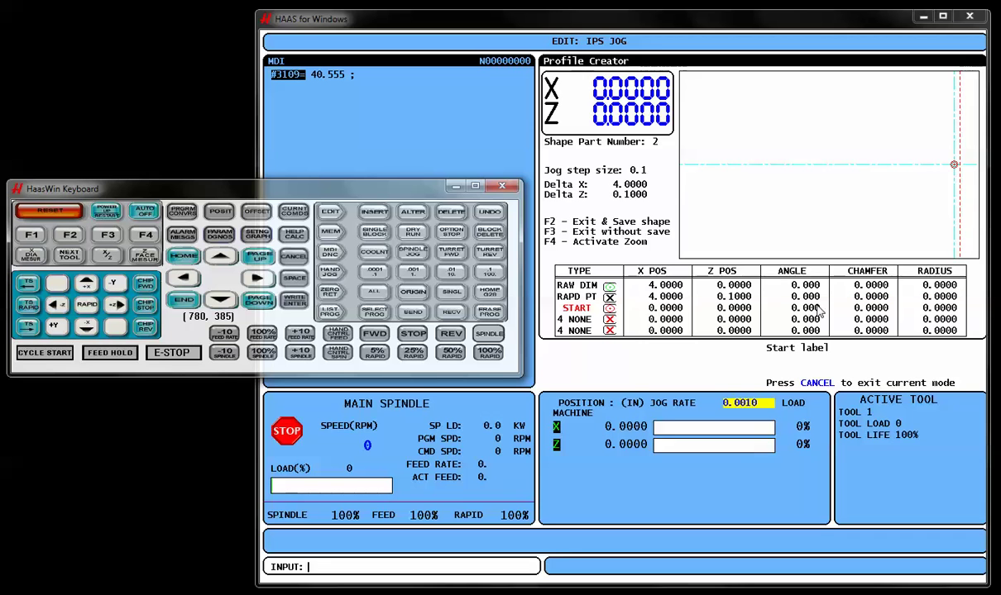
key(Return)
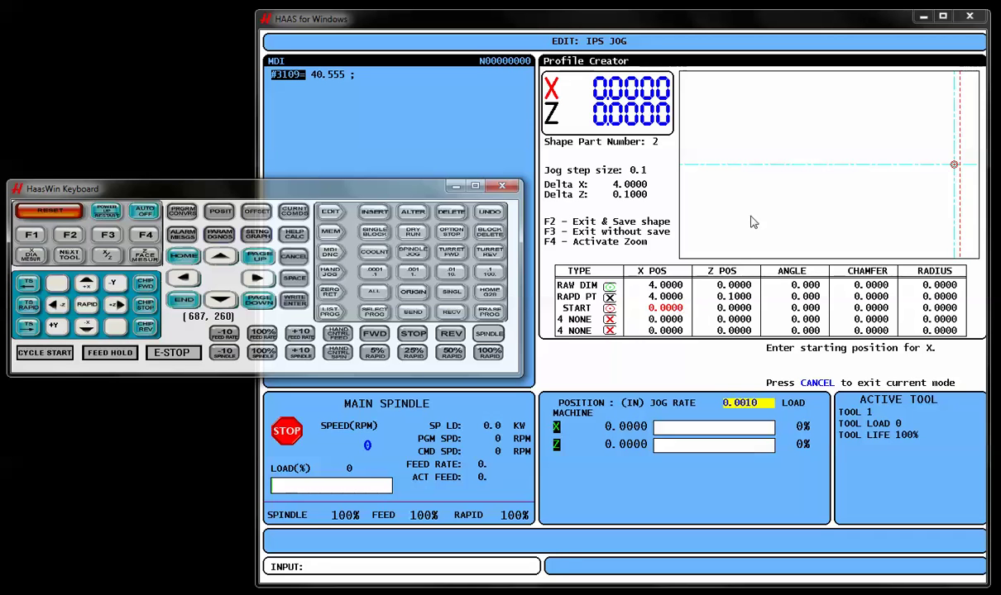
text(.75)
key(Return)
text(.1)
key(Return)
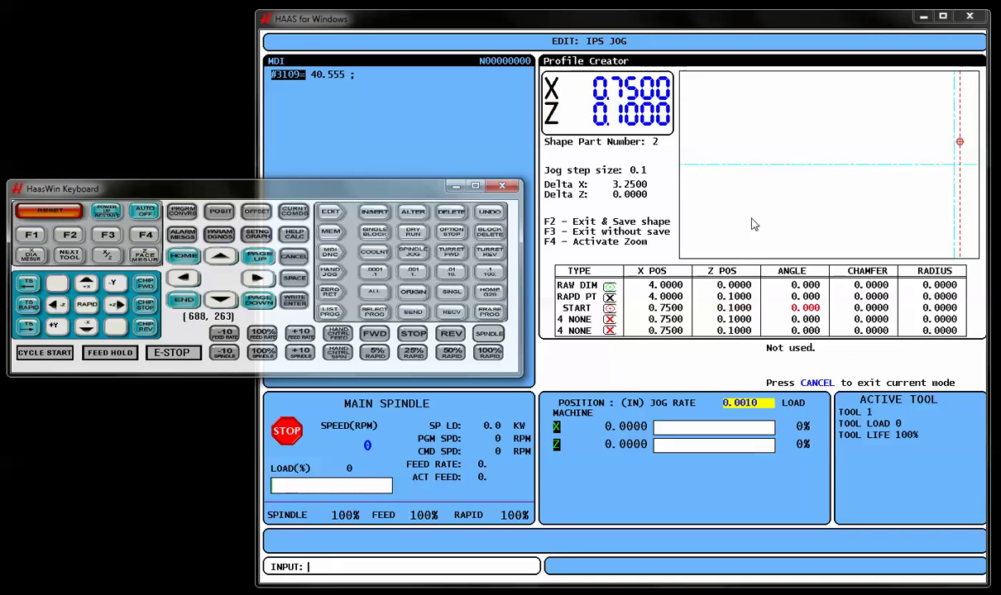
Add the profile's first feed move to Z 0 at X 0.75, with no chamfer or radius
key(Return)
key(Return)
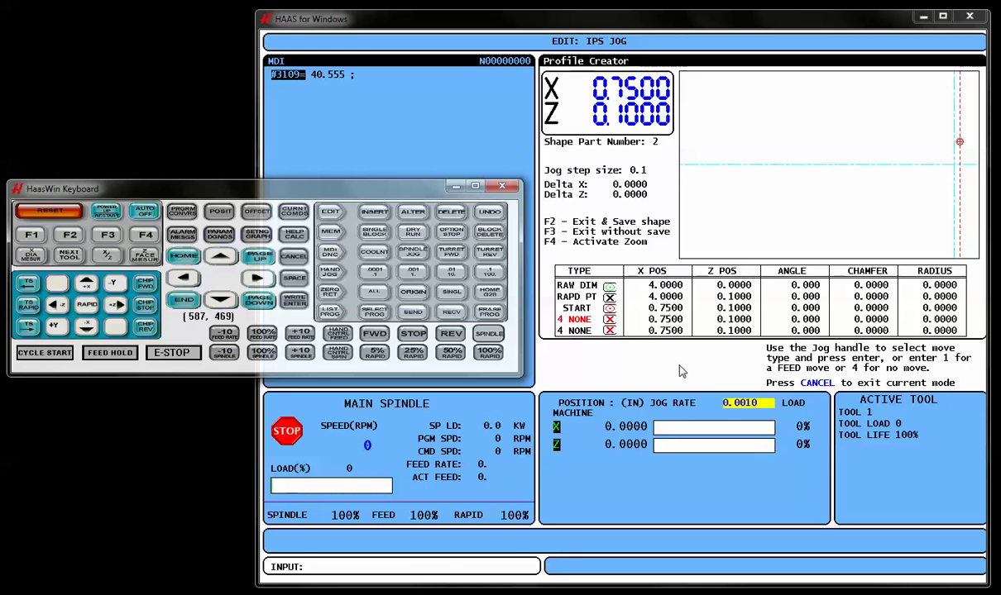
key(1)
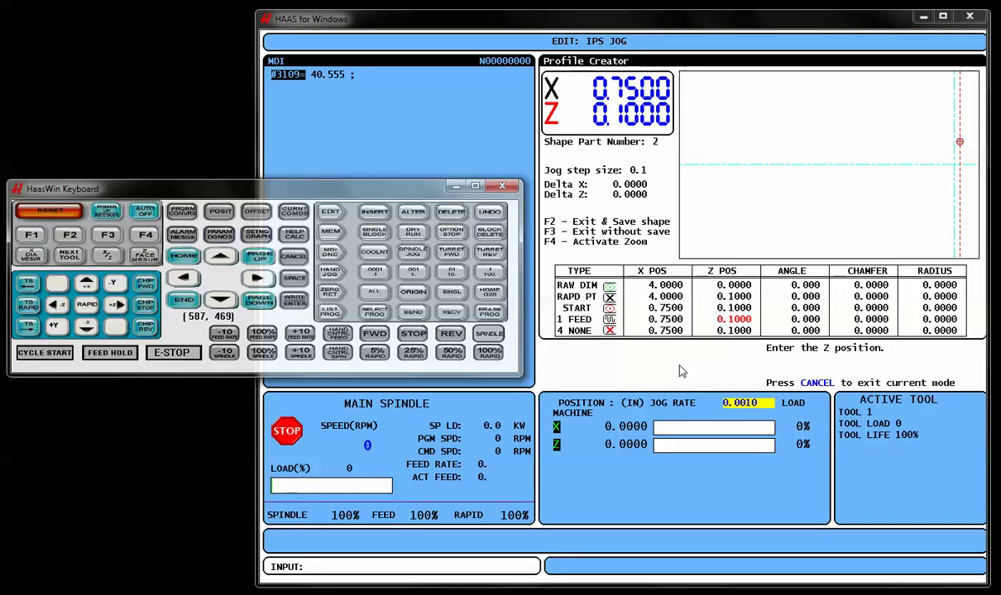
text(0)
key(Return)
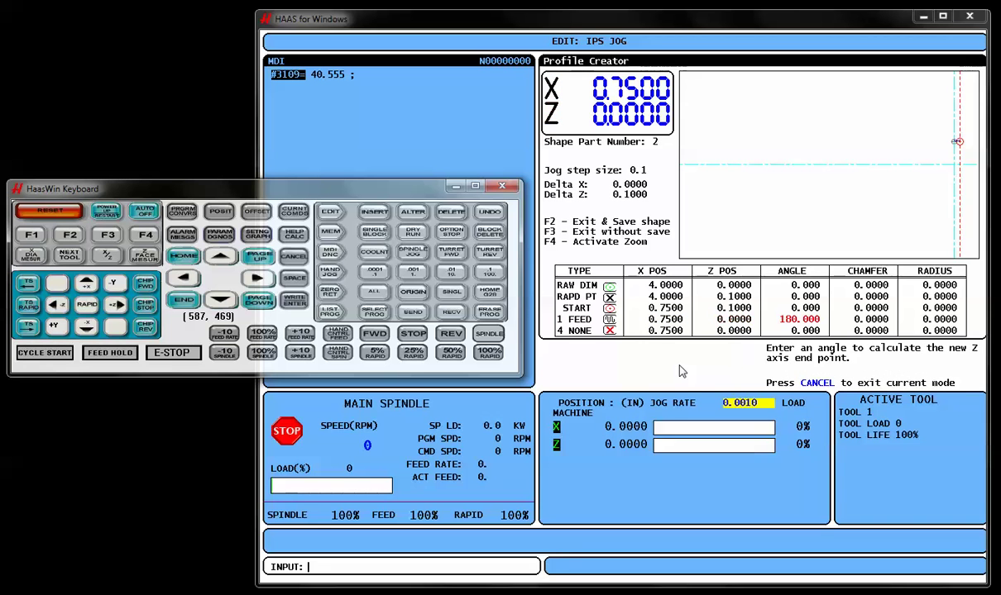
key(Return)
key(Return)
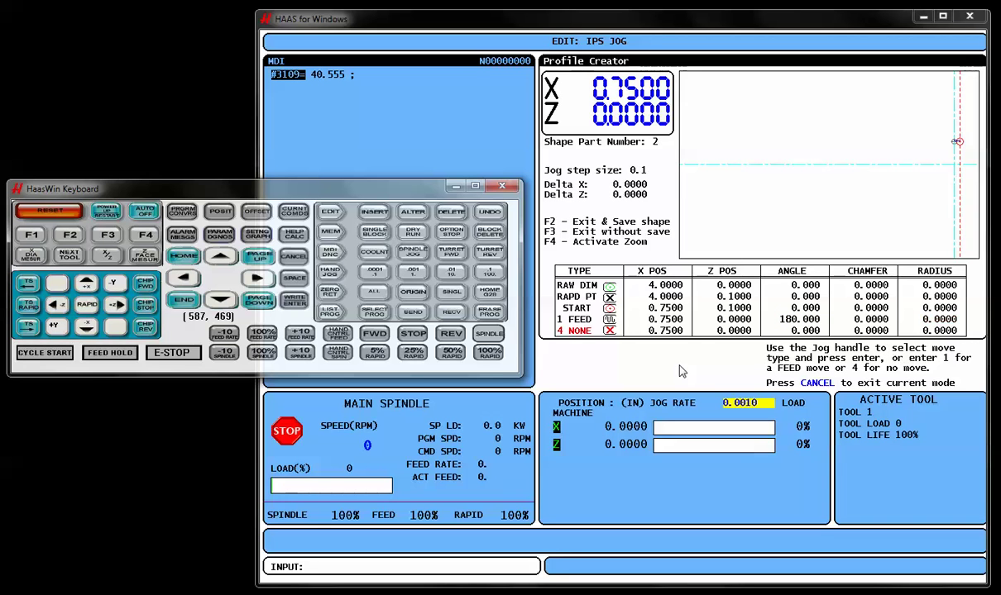
Add a feed move to X 1.0 at Z 0 with a 0.08 radius at its end
text(1)
key(Return)
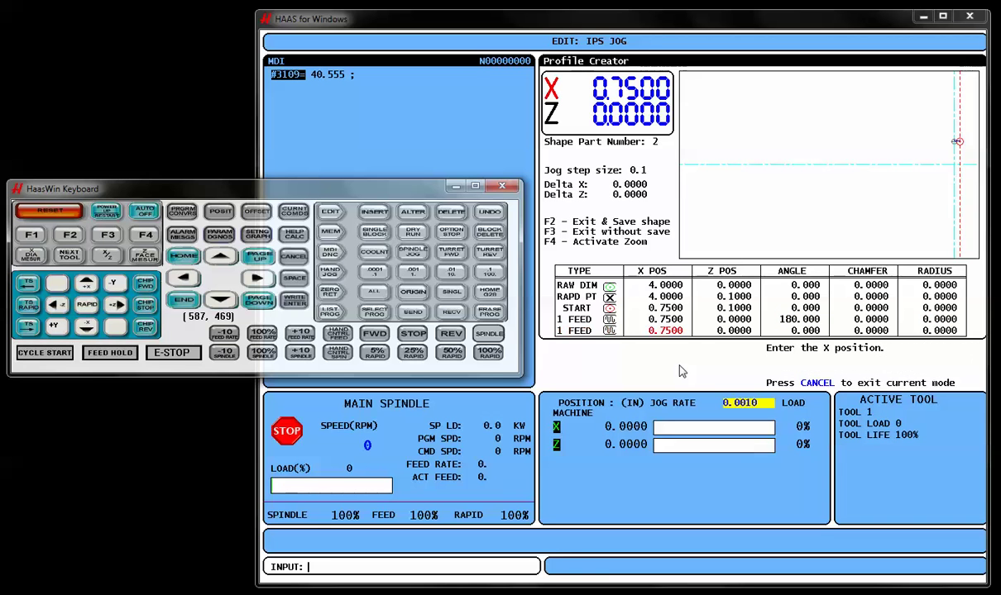
text(1.0)
key(Return)
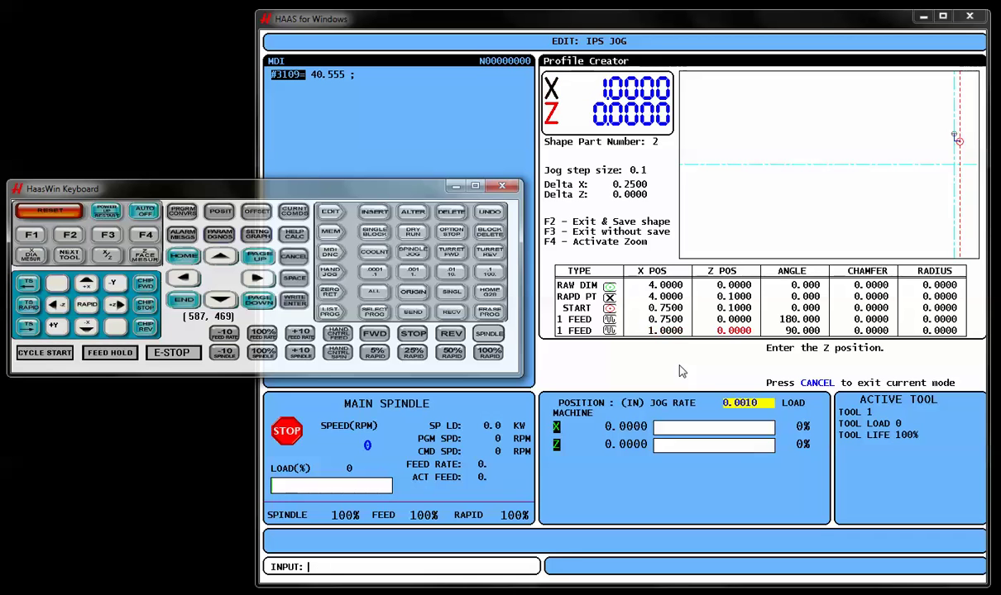
key(Return)
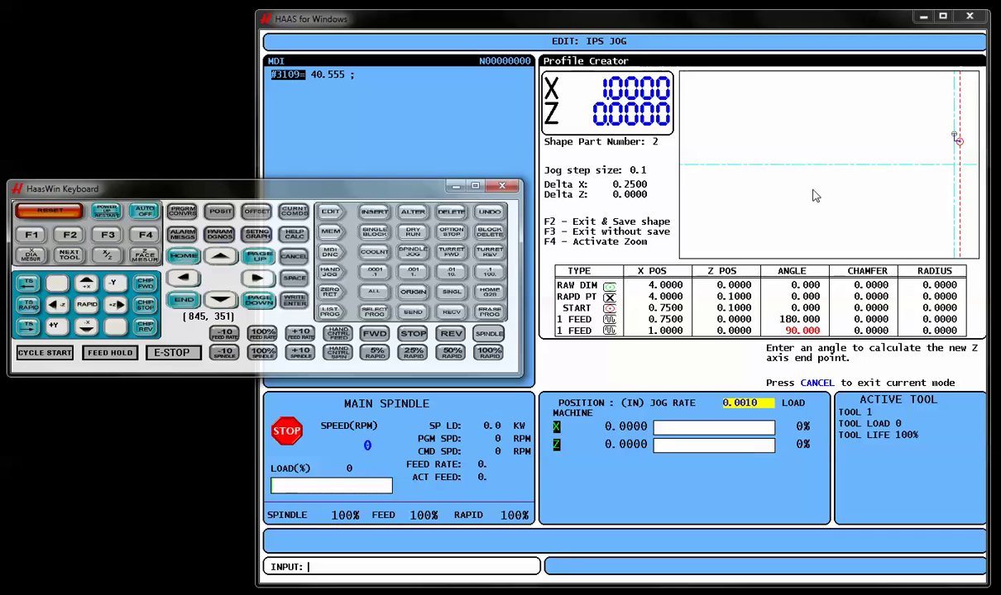
key(Return)
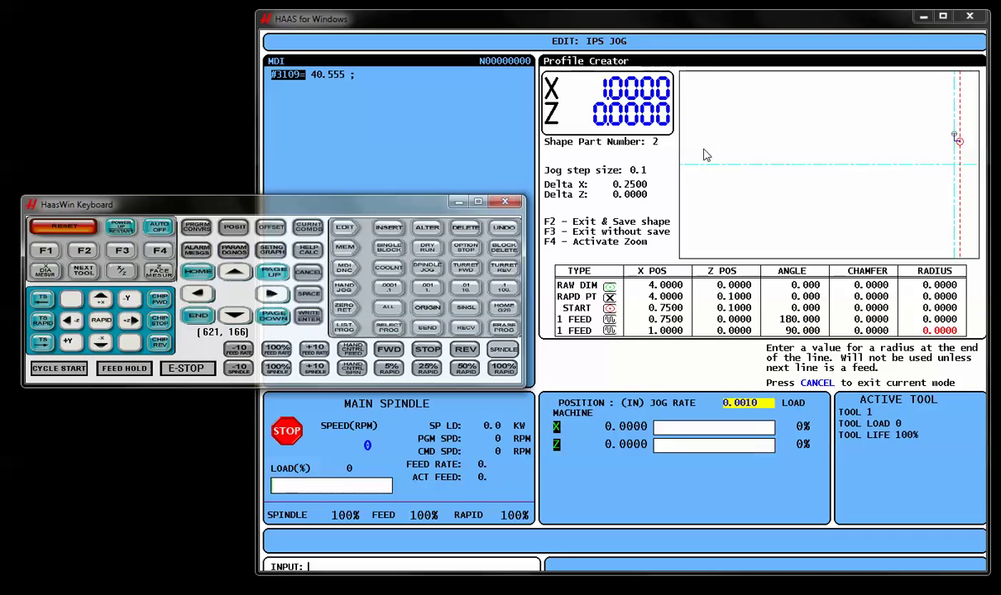
text(.08)
key(Return)
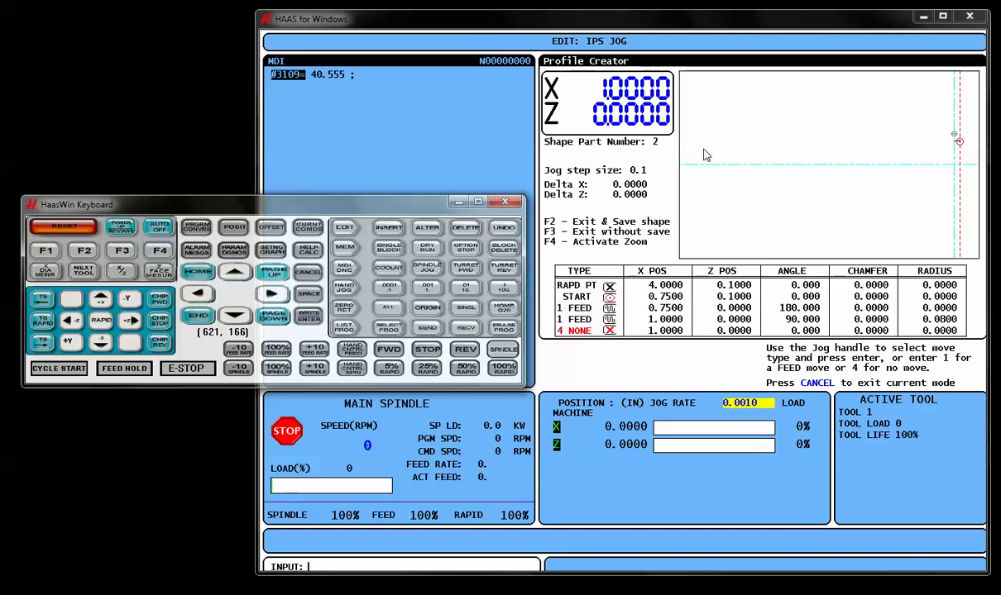
Add a feed move to Z -1.0 at X 1.0 with a 0.5 radius at its end
text(1)
key(Return)
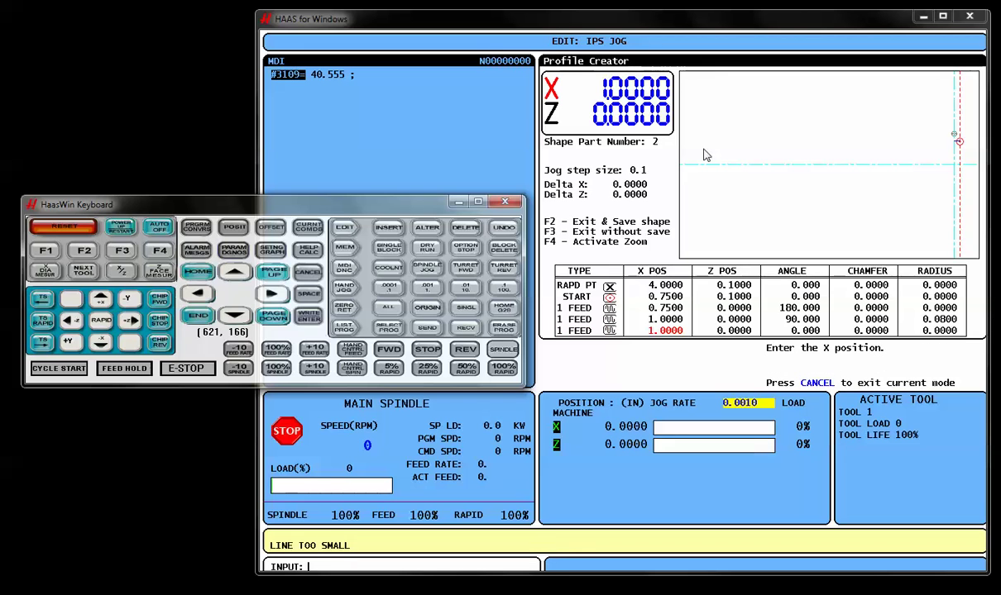
key(Return)
text(-1.0)
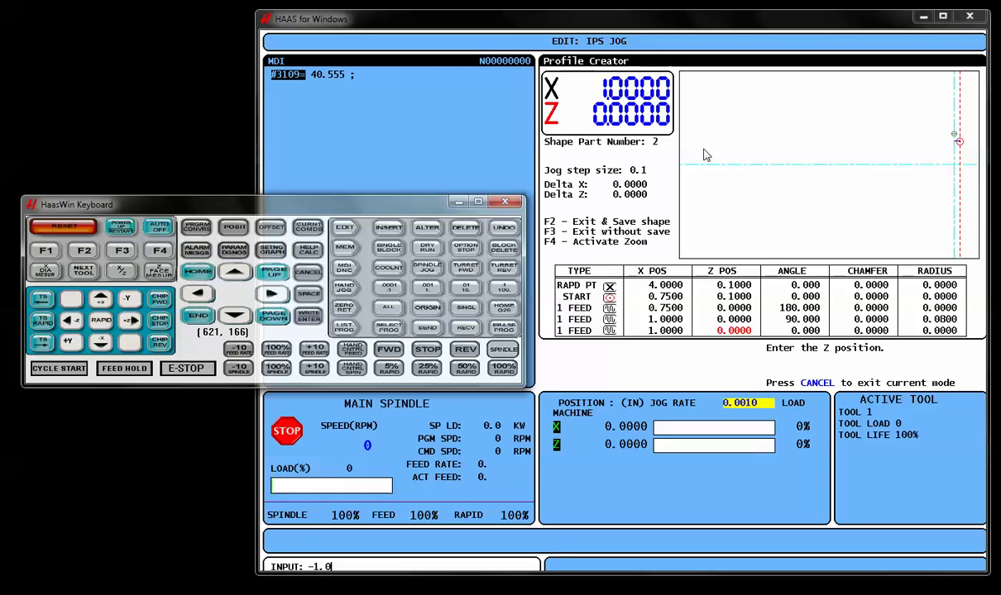
key(Return)
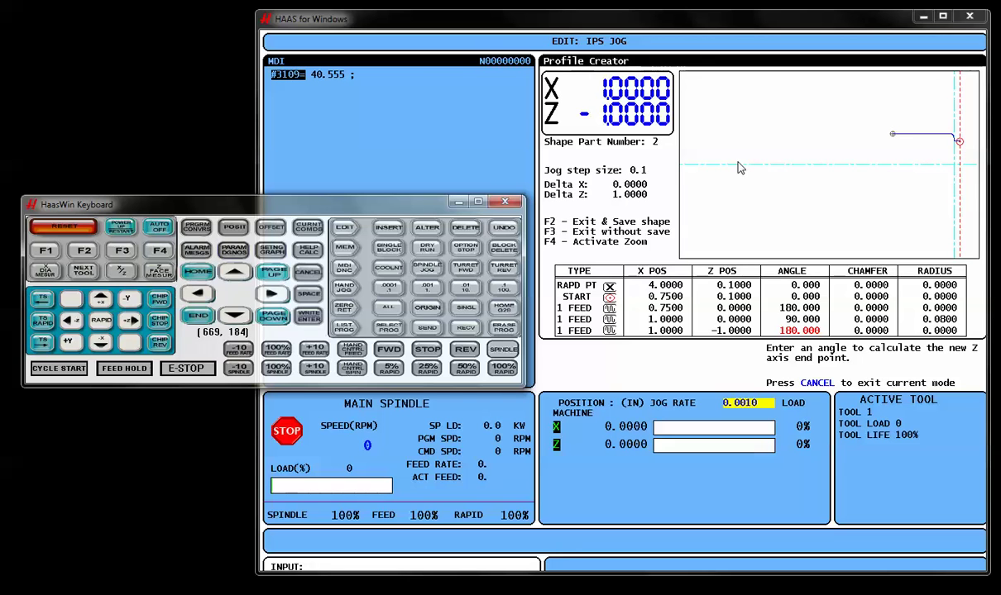
key(Return)
key(Return)
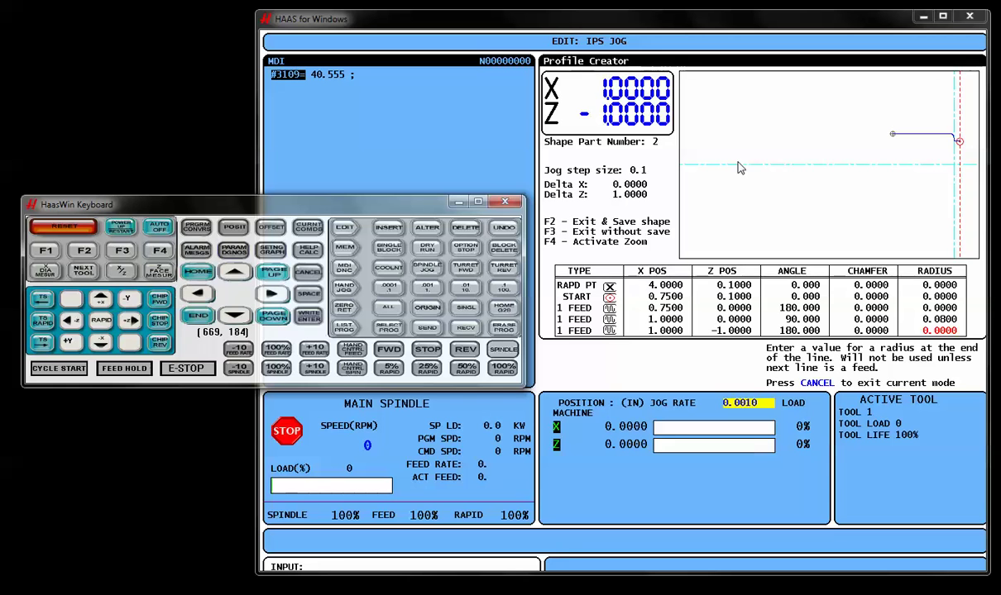
text(.5)
key(Return)
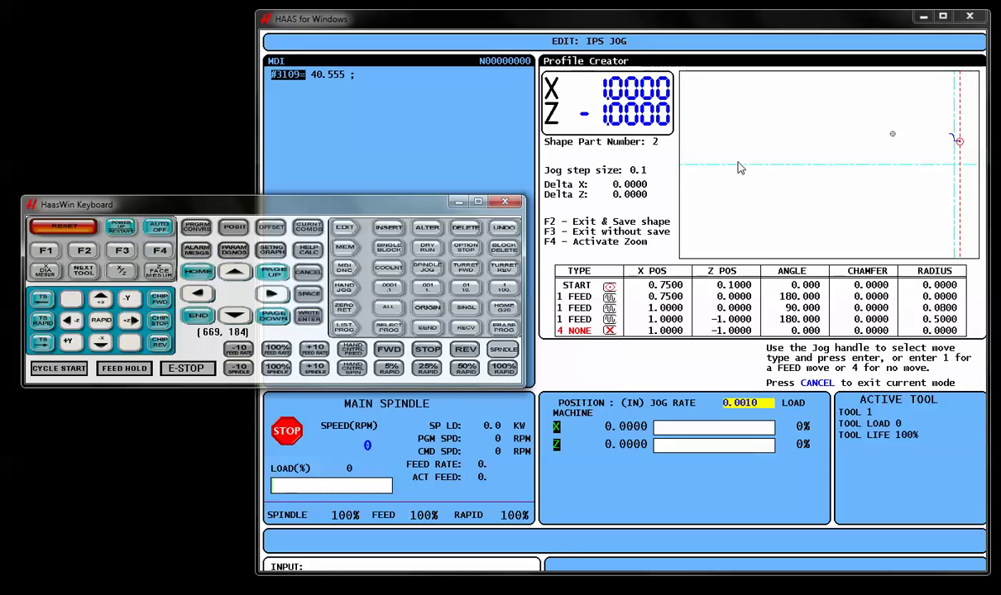
Add a feed move to X 2.5 at an angle of 150 degrees with a 0.5 radius at its end
text(1)
key(Return)
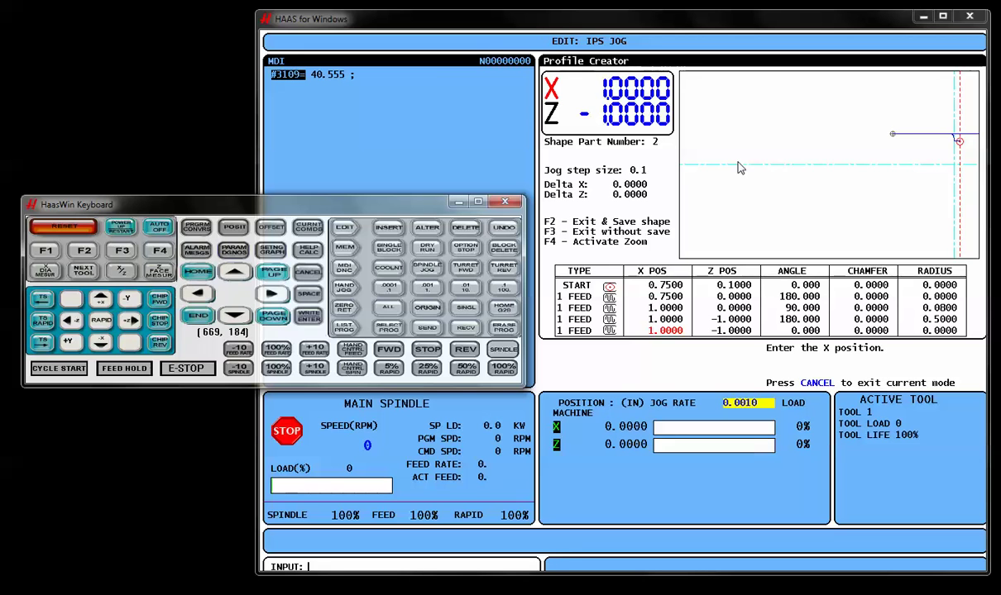
text(2.5)
key(Return)
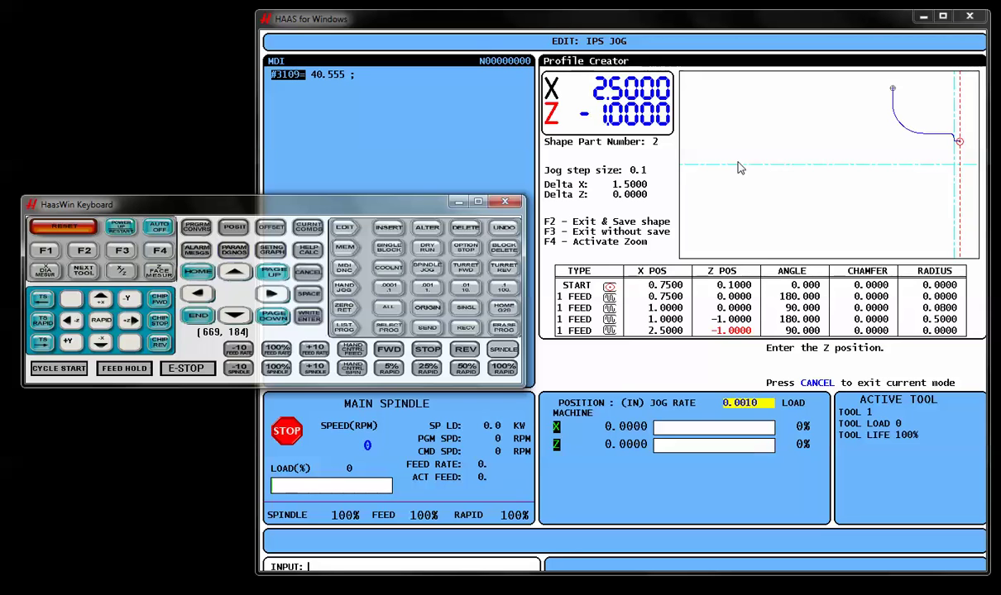
key(Return)
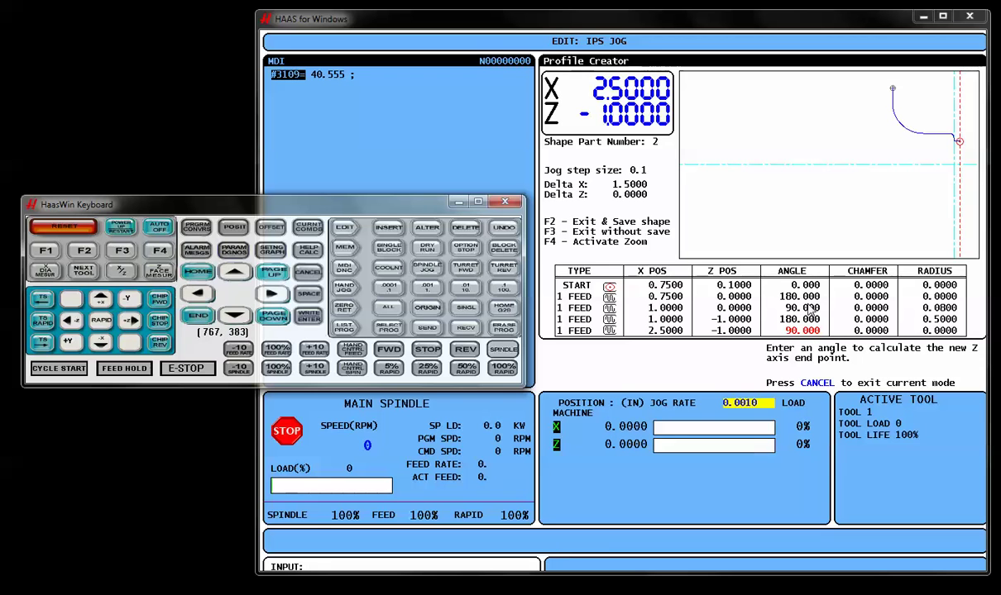
text(0.)
key(Return)
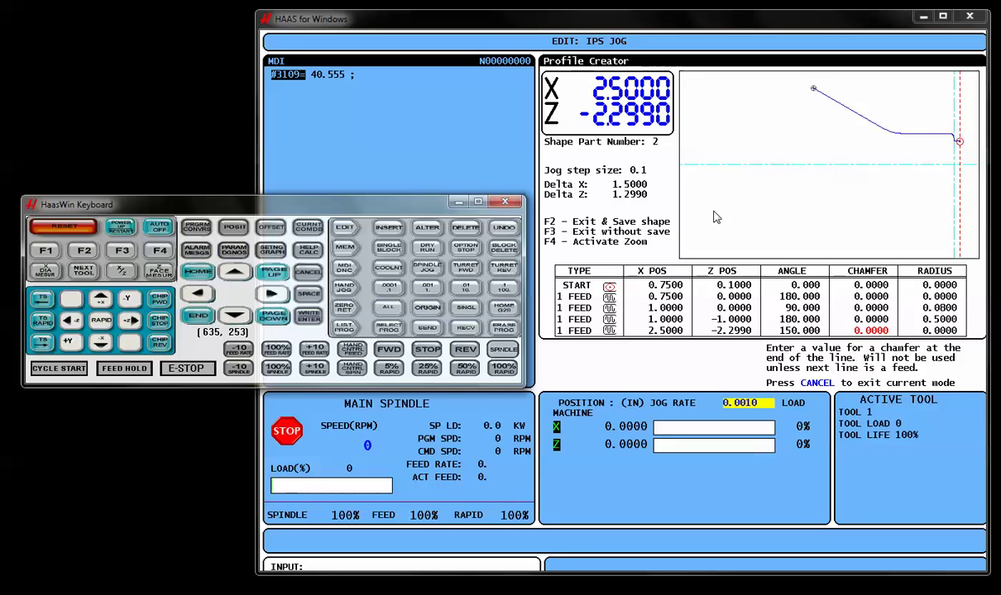
key(Return)
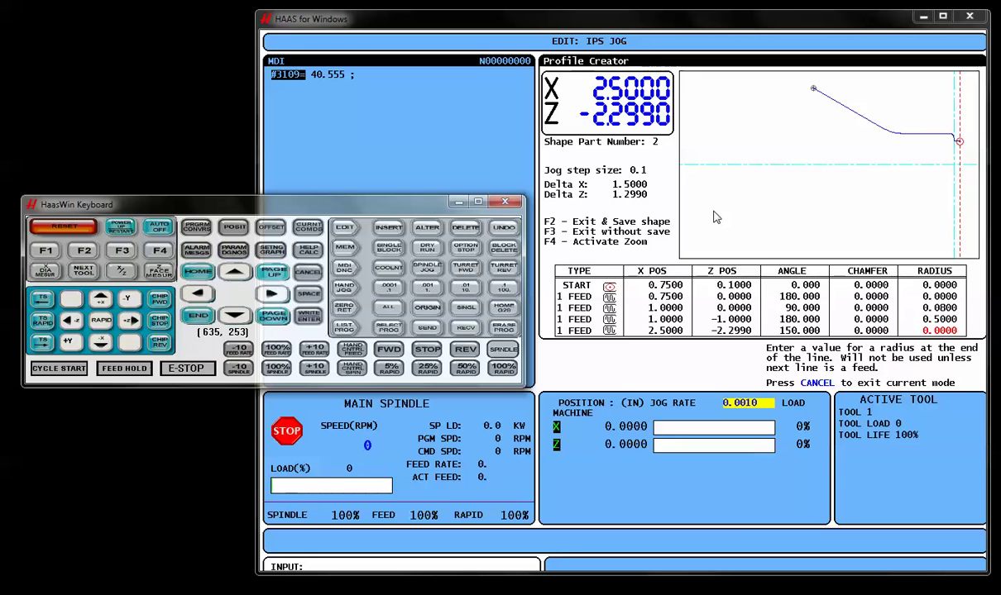
text(.5)
key(Return)
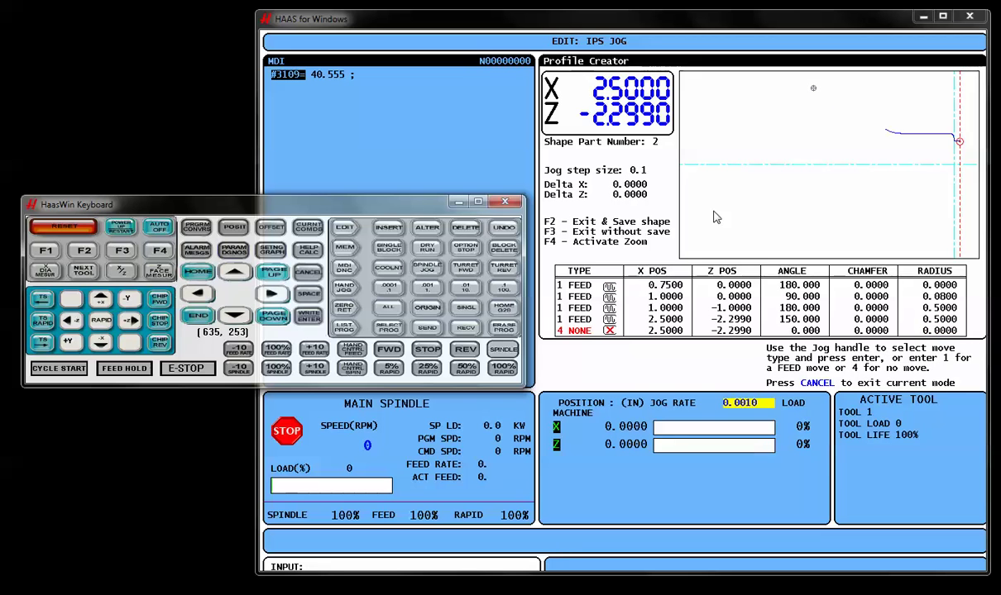
Add a feed move to Z -3.0 at X 2.5, with no chamfer or radius
text(1)
key(Return)
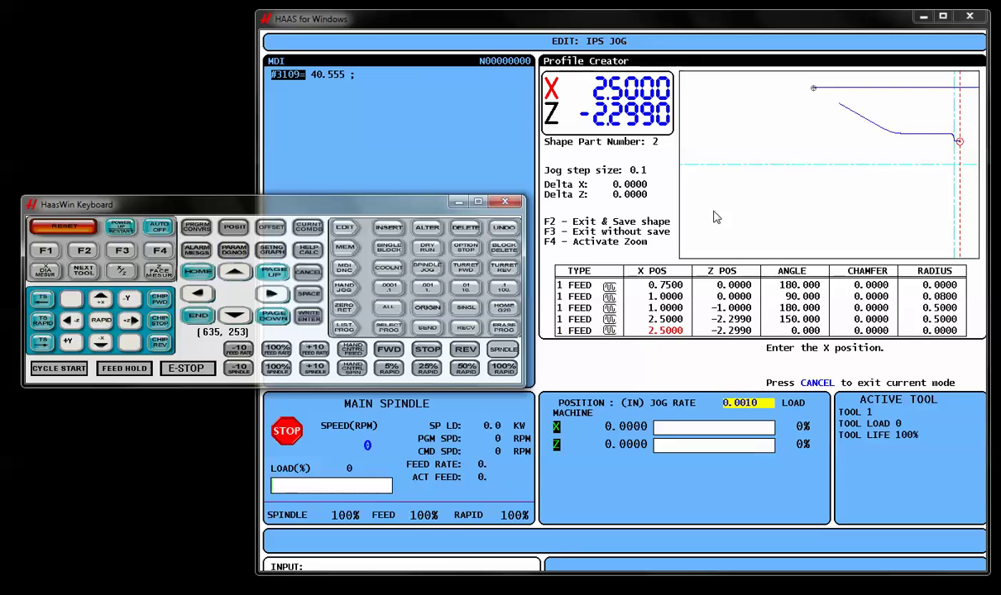
key(Return)
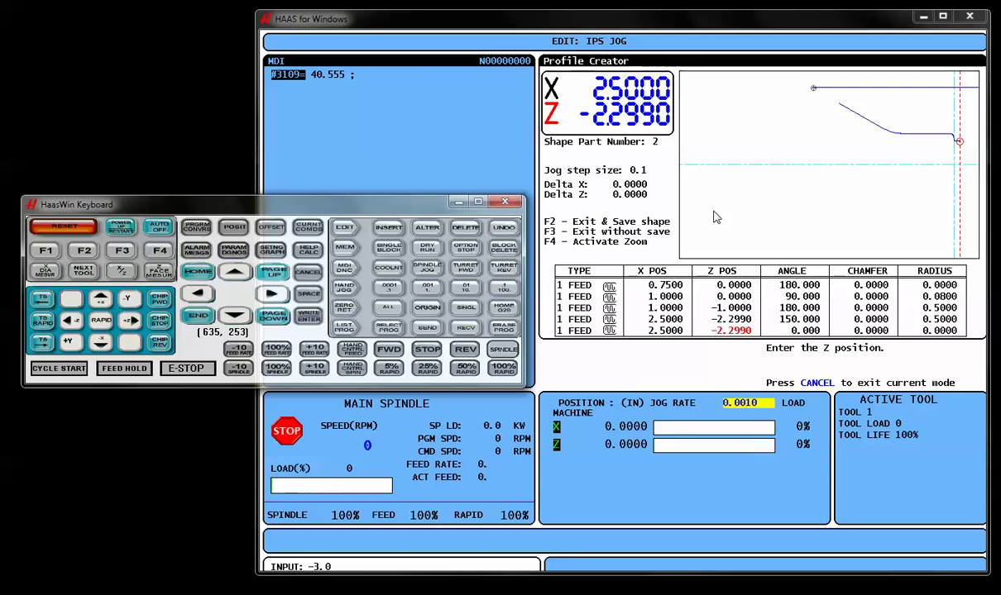
key(Return)
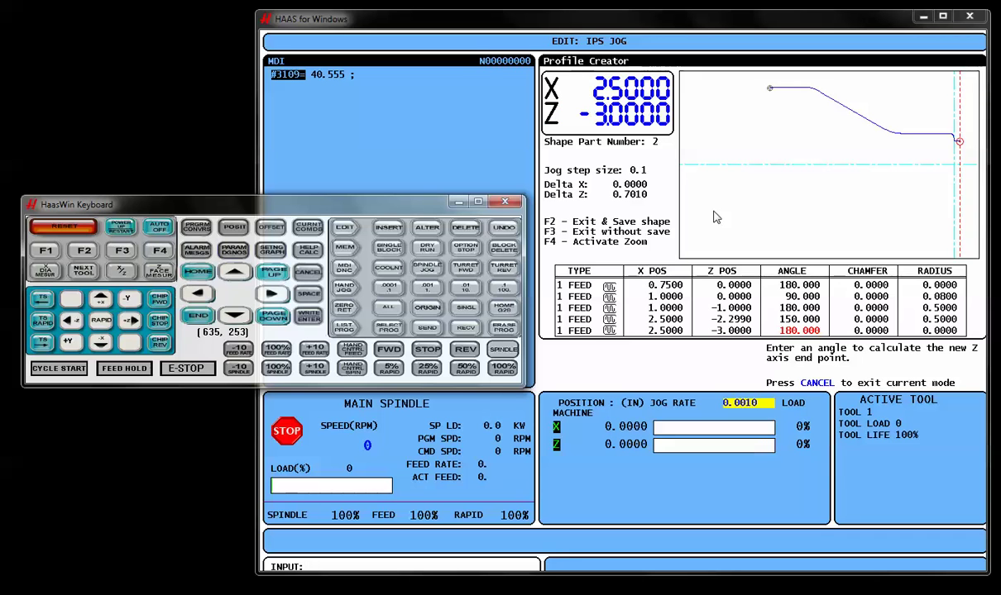
key(Return)
key(Return)
key(Return)
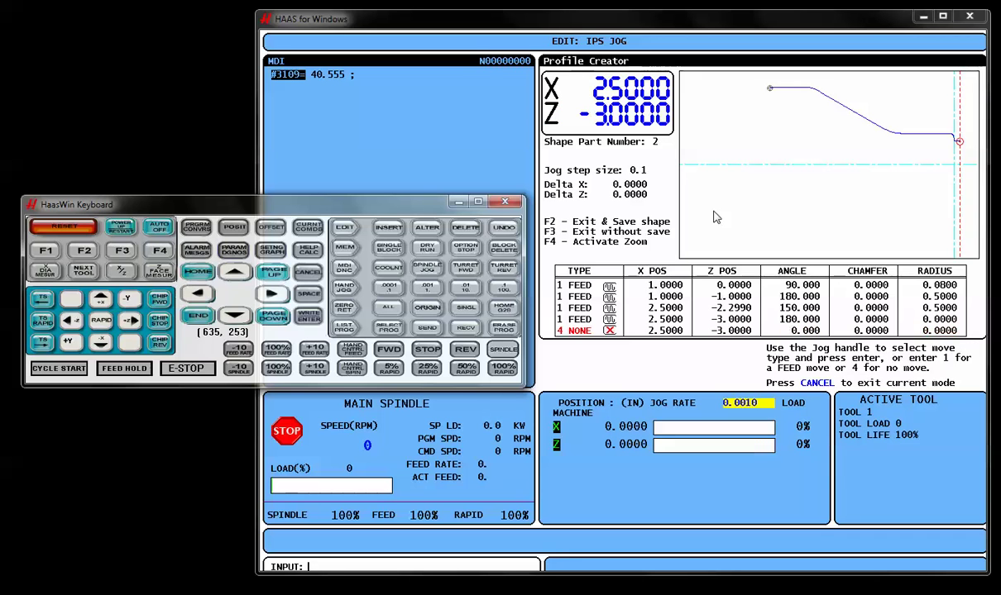
Add a final feed move to X 4.0 at an angle of 135 degrees
text(1)
key(Return)
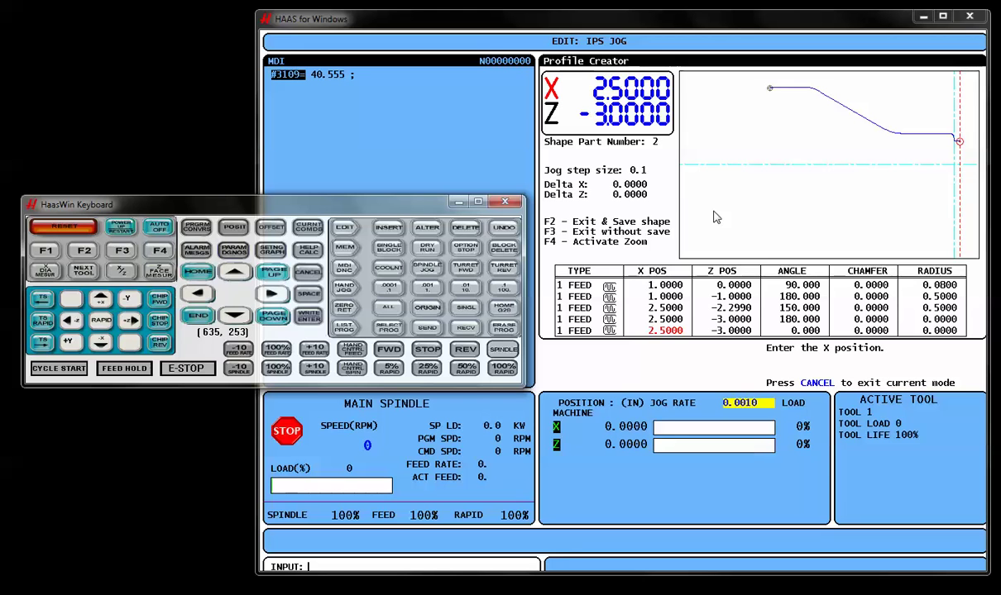
text(4.0)
key(Return)
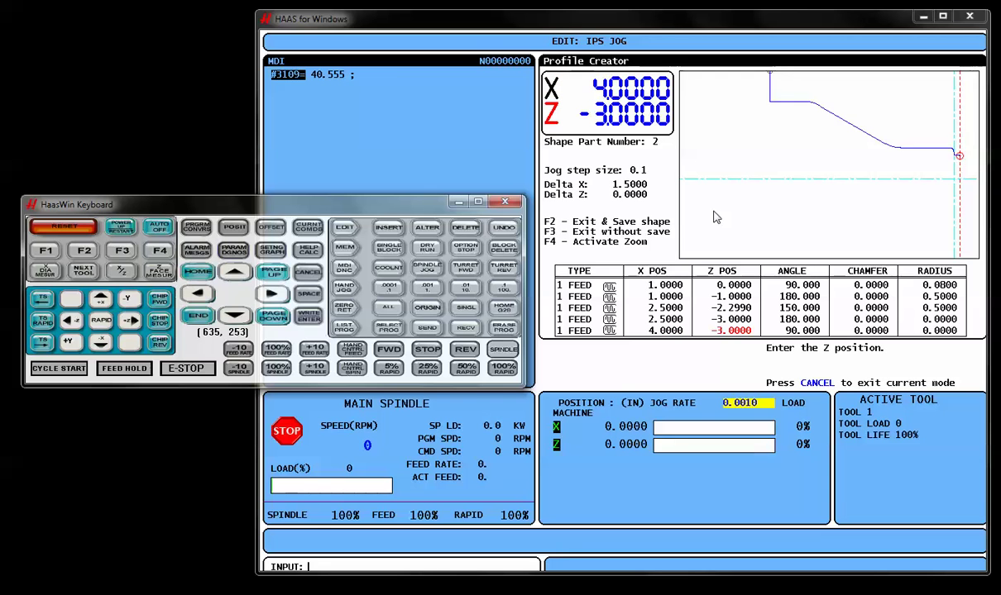
key(Return)
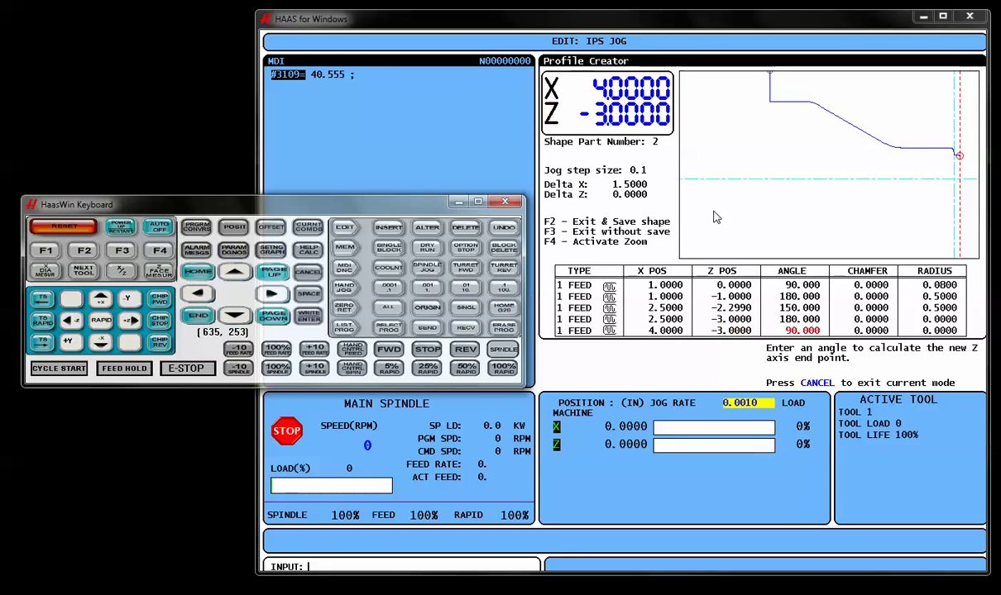
text(135.)
key(Return)
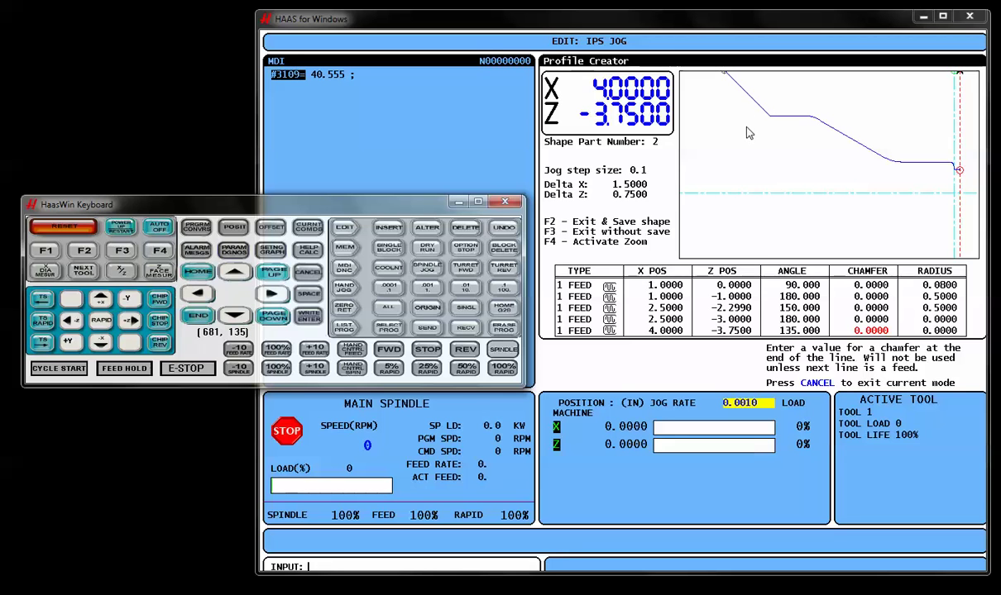
Set a 0.75 radius at the end of the feed move to X 2.5, Z -3, keeping the final move's values
click(238, 274)
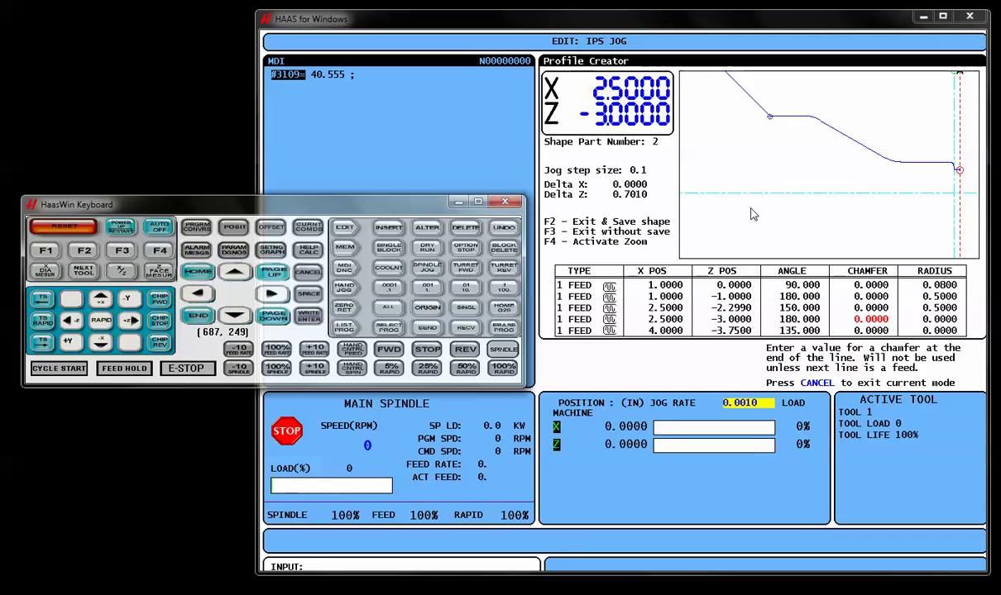
key(Return)
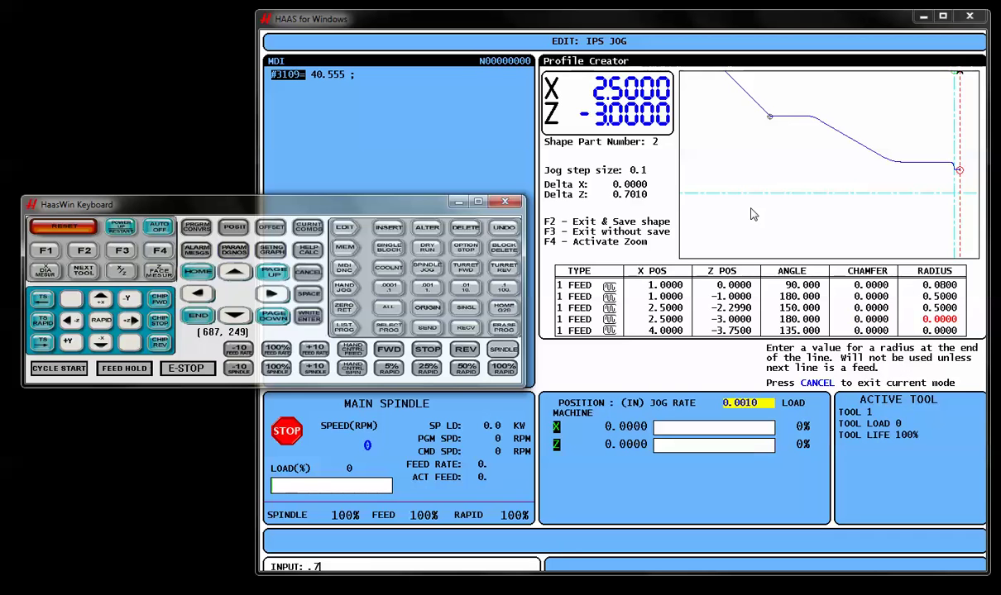
key(Return)
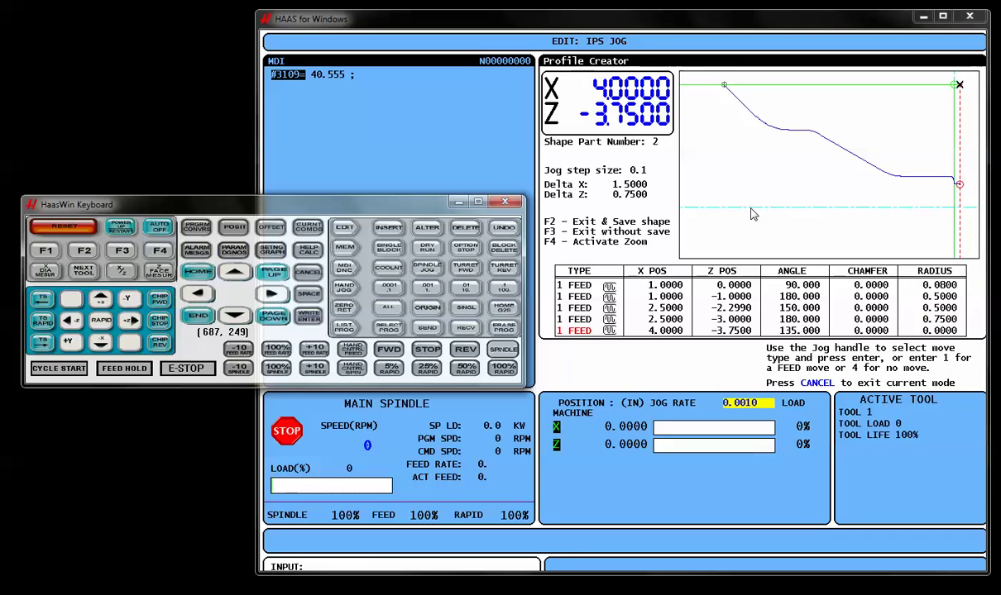
key(Return)
key(Return)
key(Return)
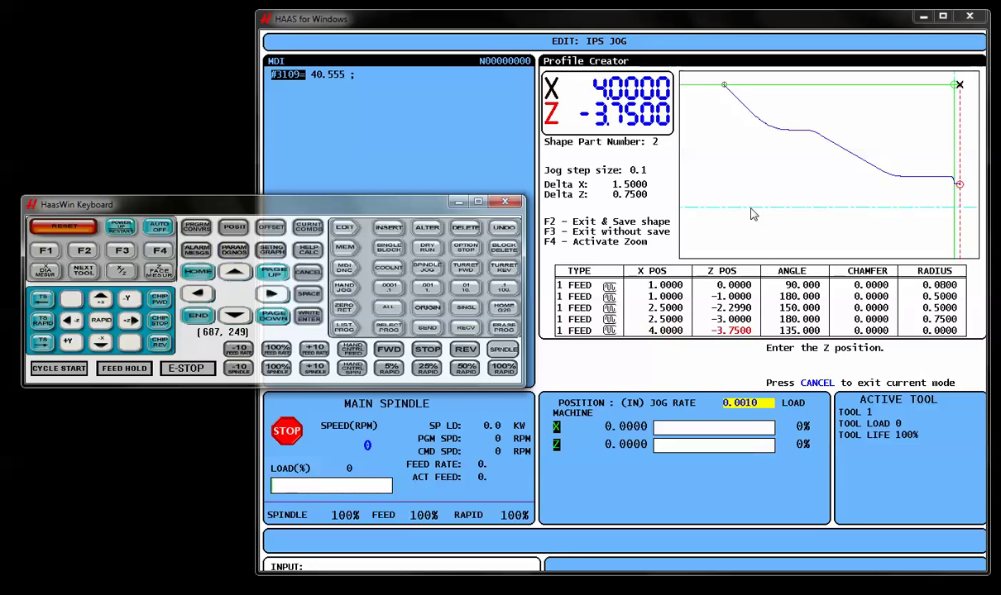
key(Return)
key(Return)
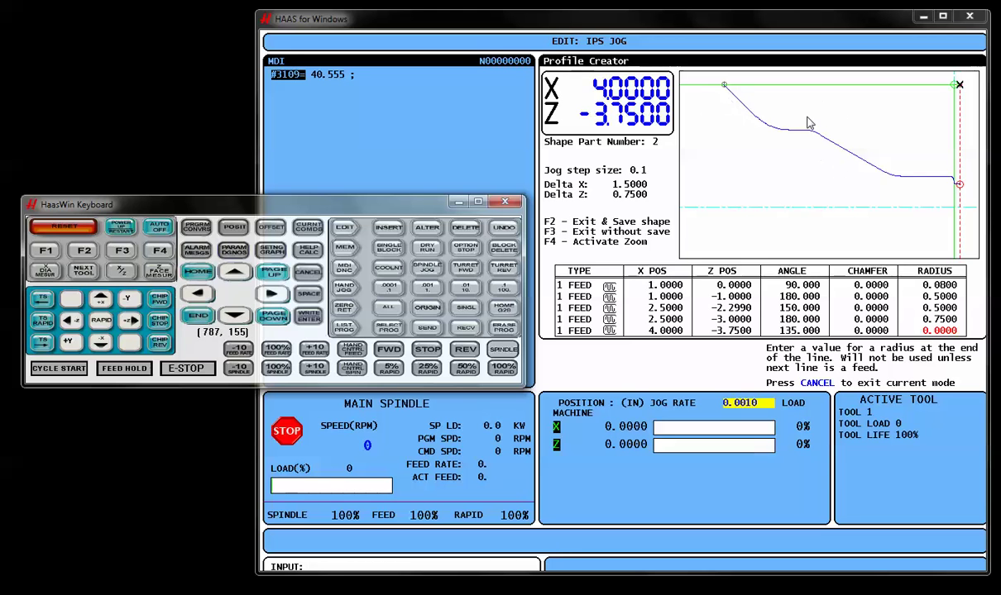
Save the profile shape and record the Turn & Face profile roughing operation to a new program O02000
click(83, 251)
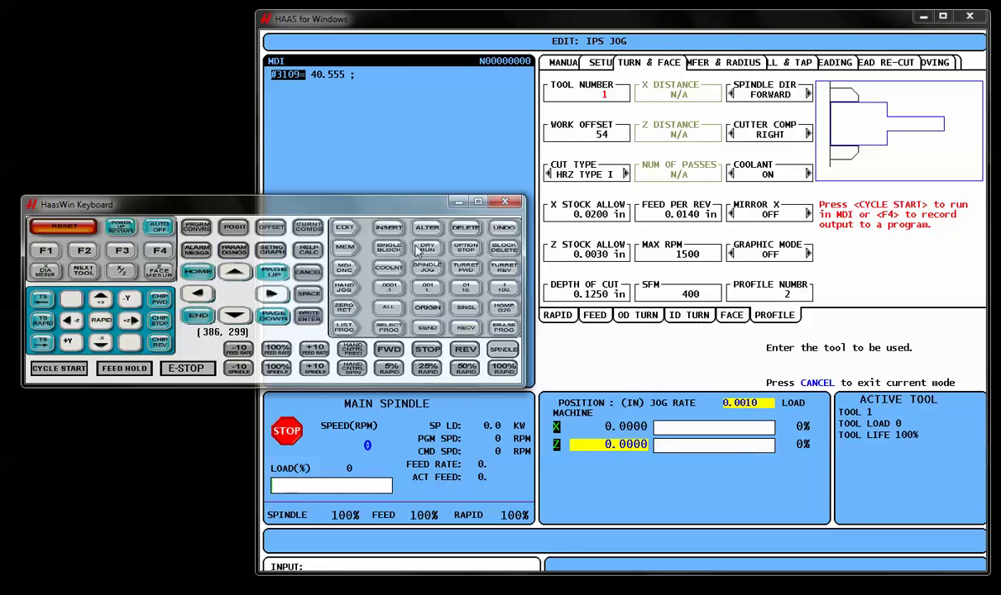
click(159, 250)
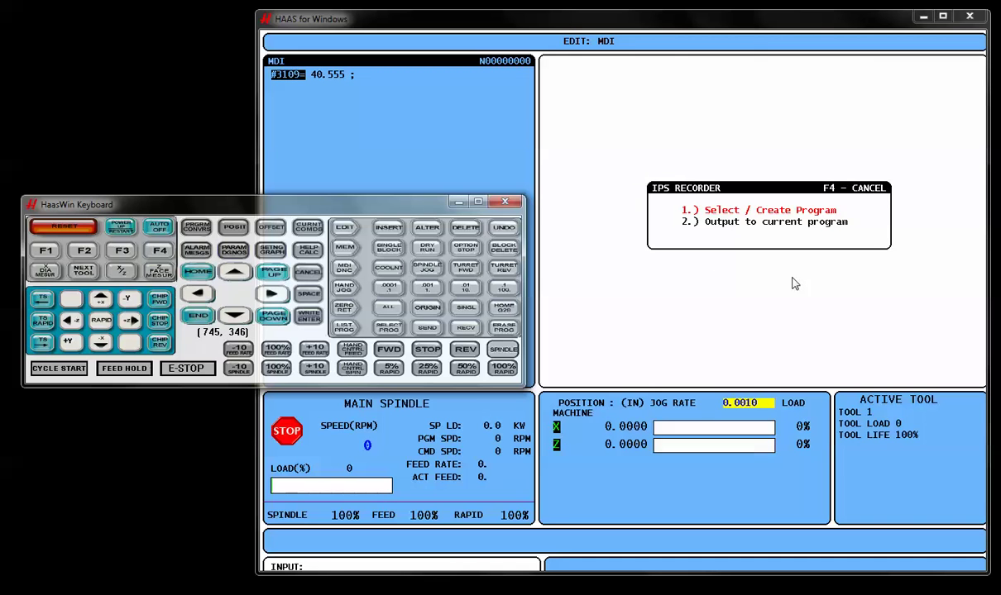
key(Return)
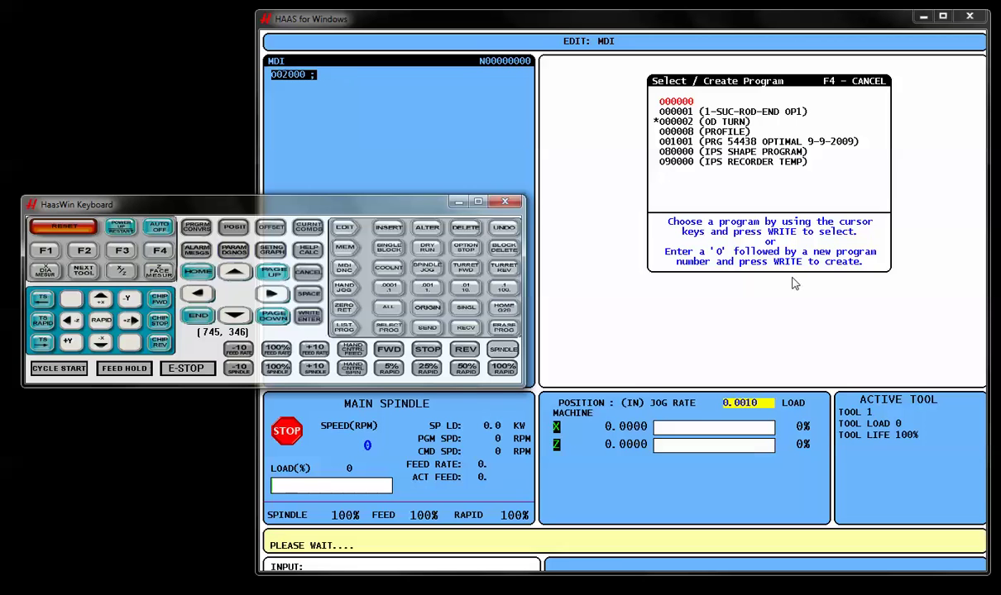
key(Return)
key(Return)
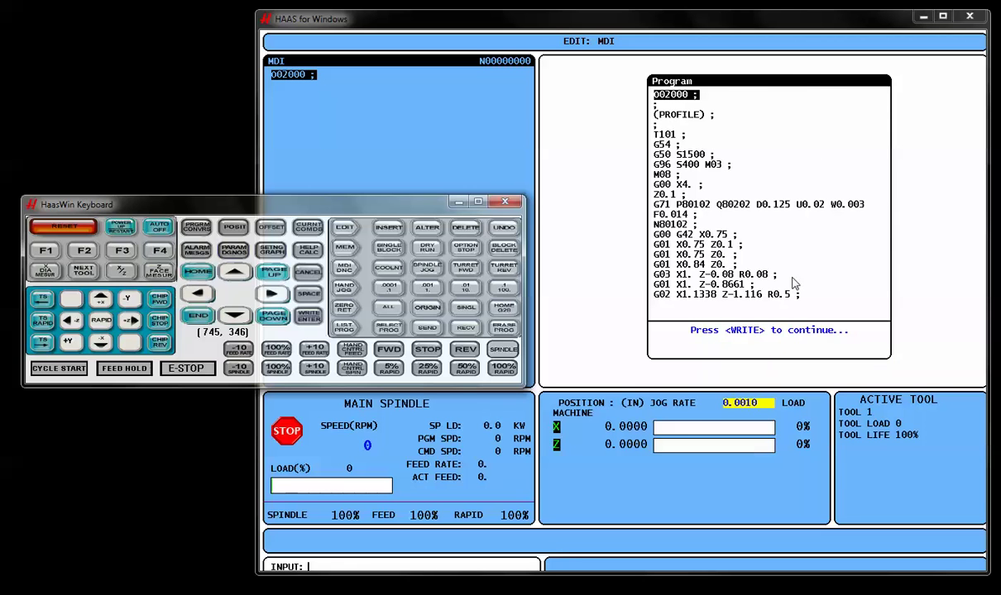
key(Return)
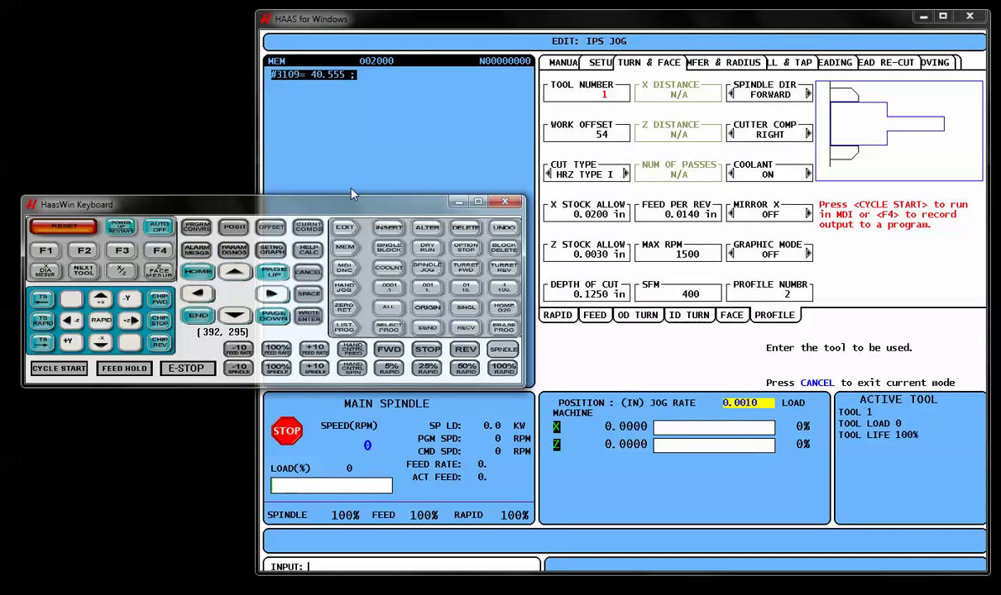
Review the recorded program O02000 in edit mode and bring up its graphics simulation in memory mode
drag(314, 211, 303, 407)
click(331, 423)
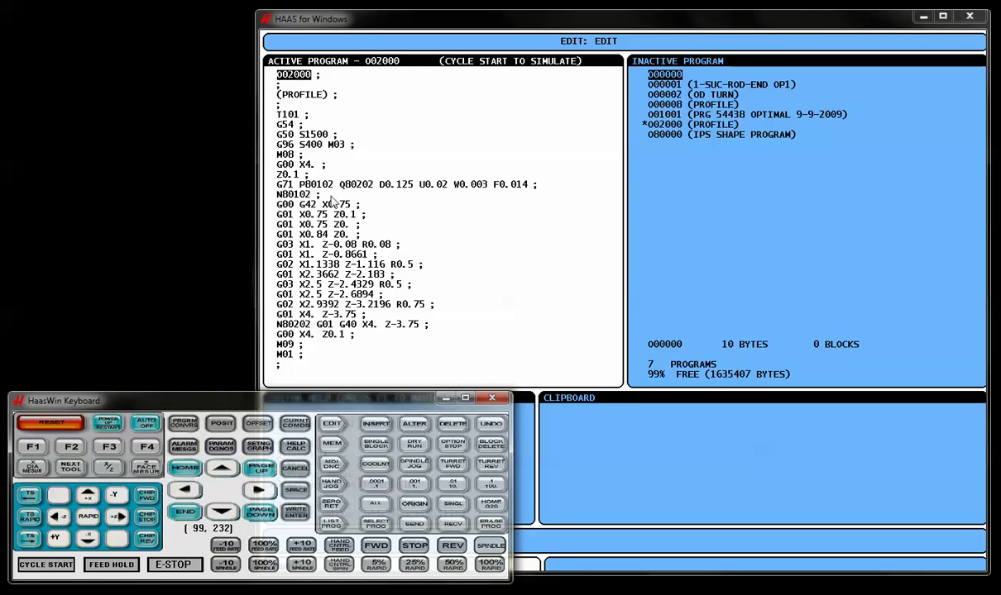
click(331, 445)
click(258, 445)
click(259, 446)
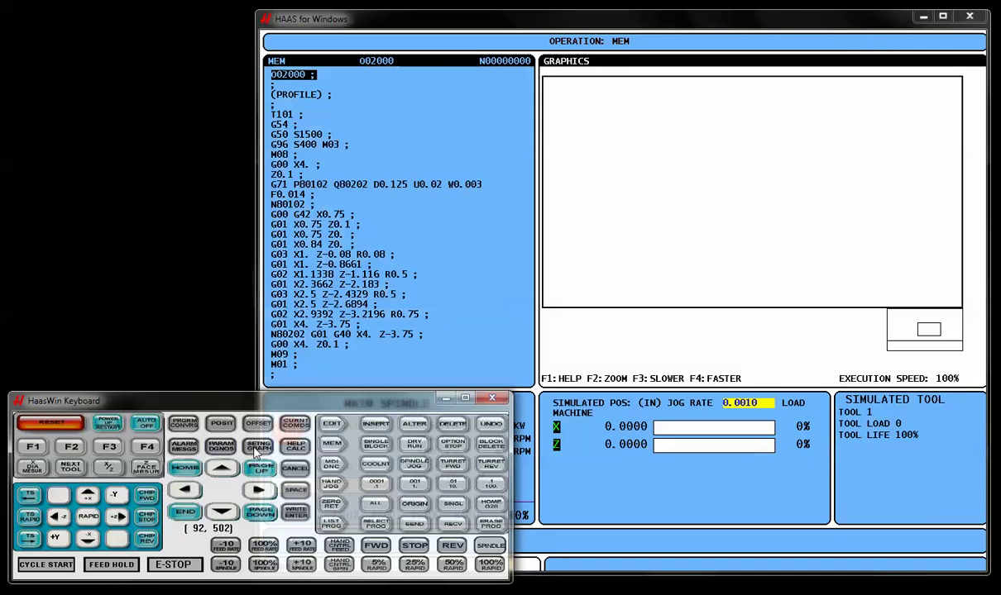
Reset the graphics zoom to the full view and run the simulation of program O02000
click(81, 450)
click(183, 468)
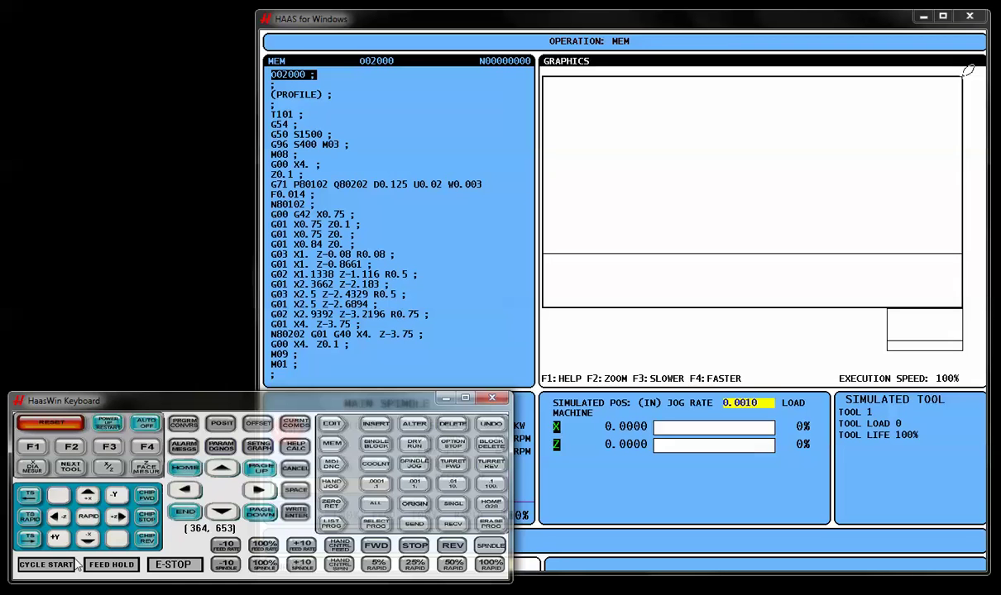
click(43, 565)
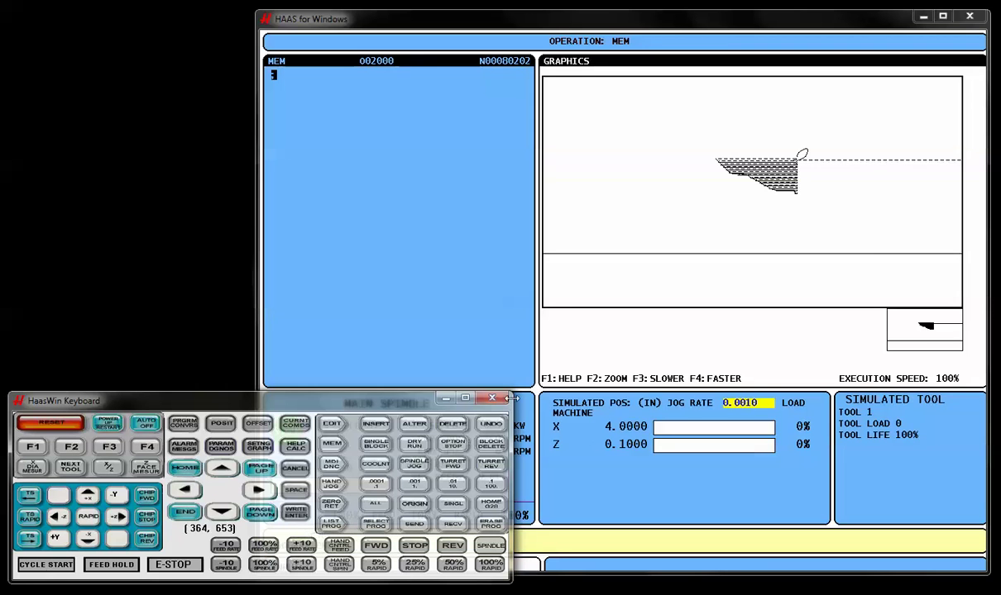
Zoom the simulation graphics in with a small window framed around the roughing toolpath
click(72, 446)
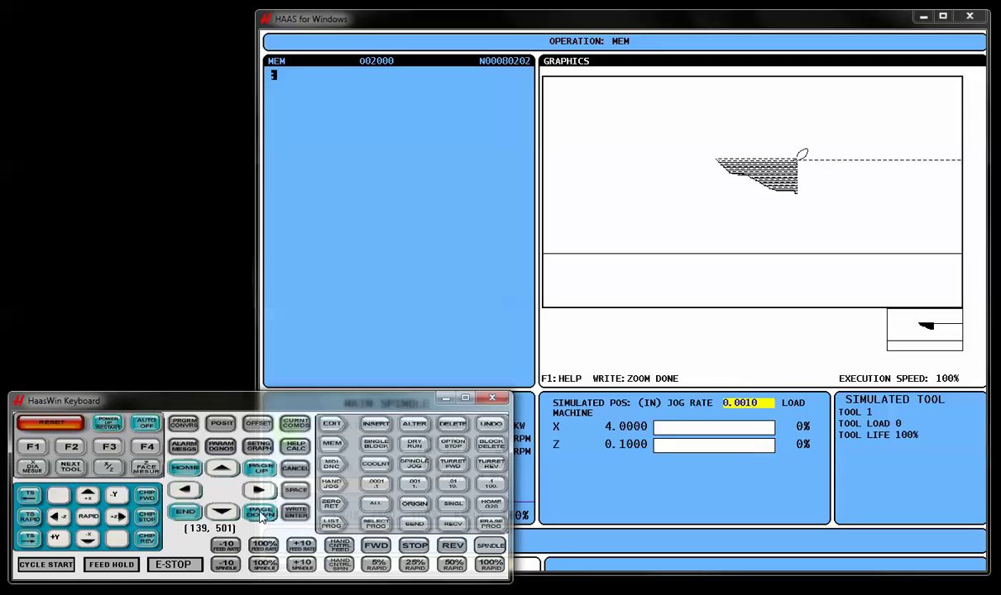
click(260, 513)
click(260, 513)
click(260, 513)
click(221, 470)
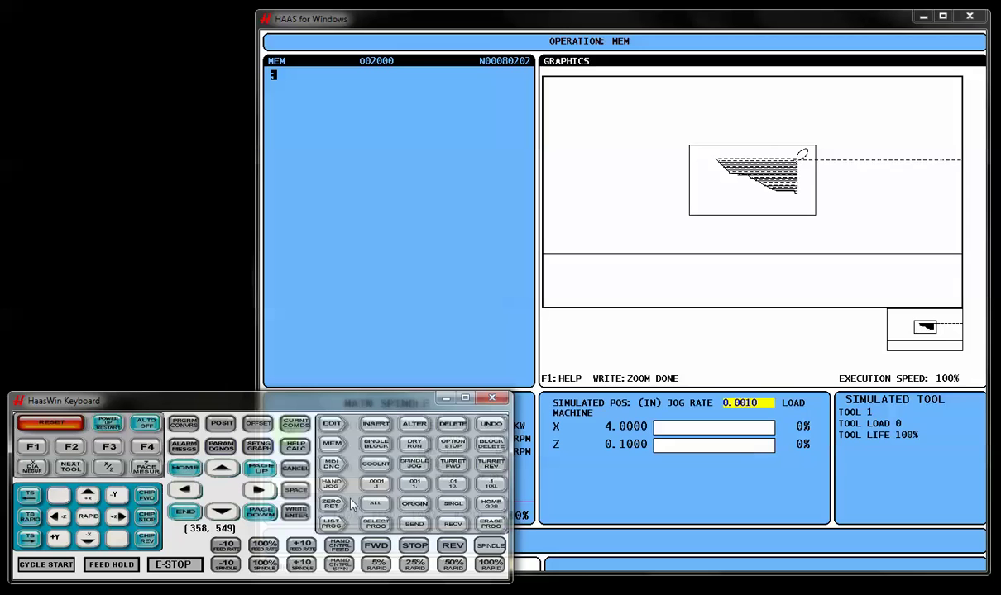
click(296, 511)
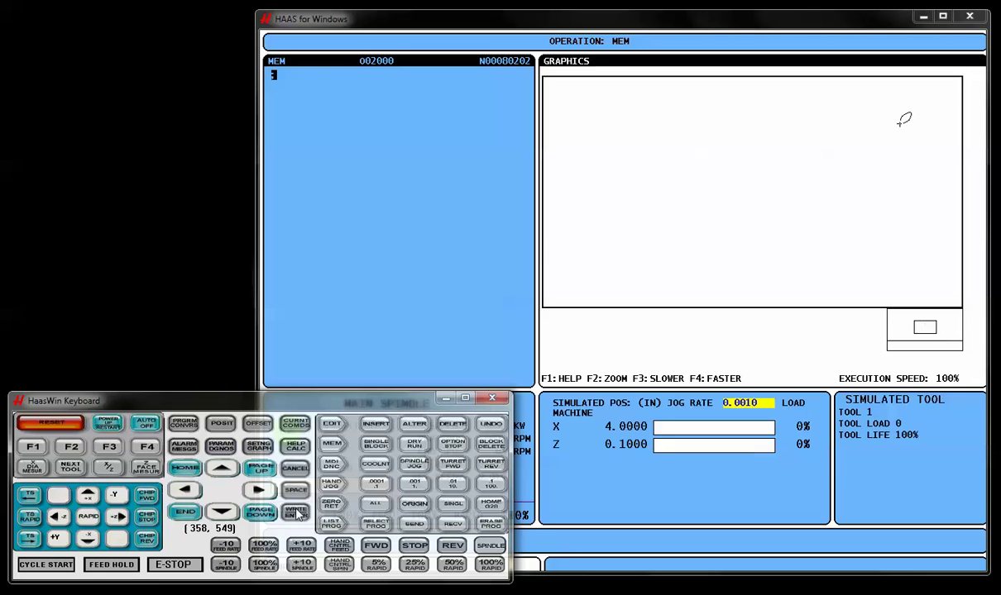
Reset the program, turn on Single Block, and simulate the roughing cycle block by block to the program's end
click(47, 425)
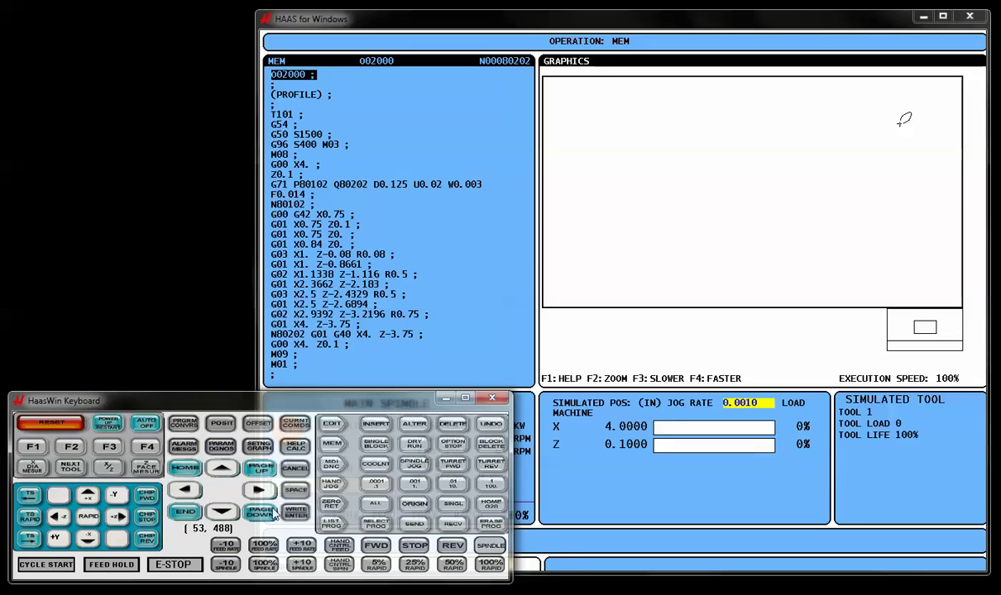
click(376, 445)
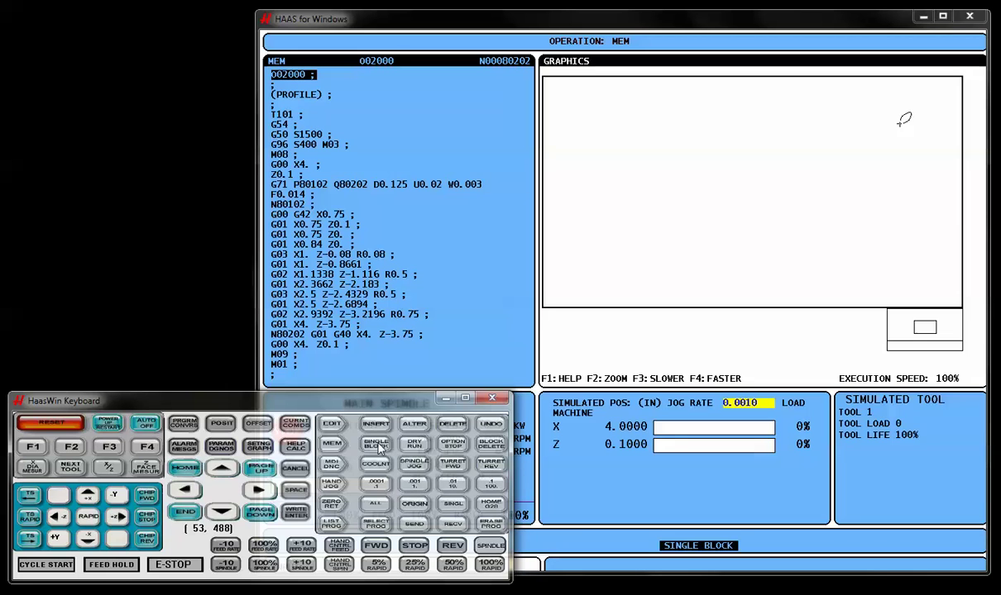
click(44, 565)
click(44, 566)
click(44, 565)
click(45, 565)
click(45, 565)
click(45, 566)
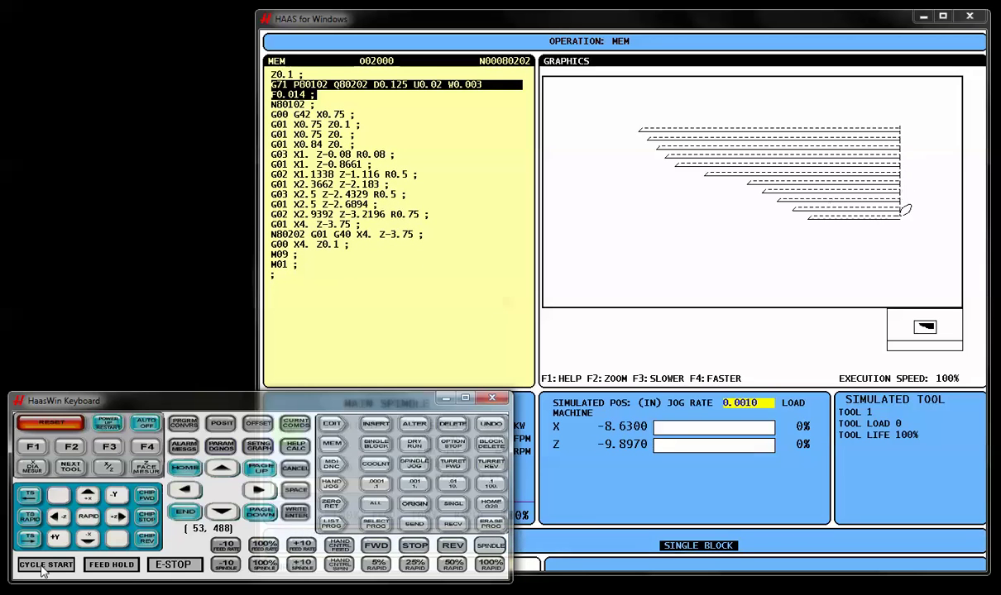
click(44, 566)
click(45, 565)
click(45, 565)
click(45, 566)
click(45, 565)
click(46, 565)
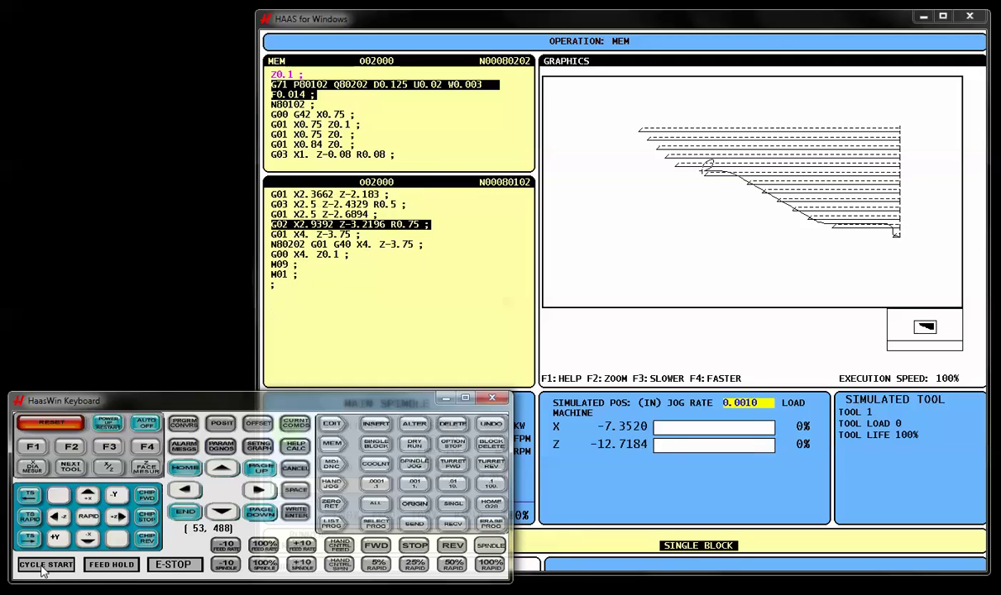
click(46, 565)
click(46, 565)
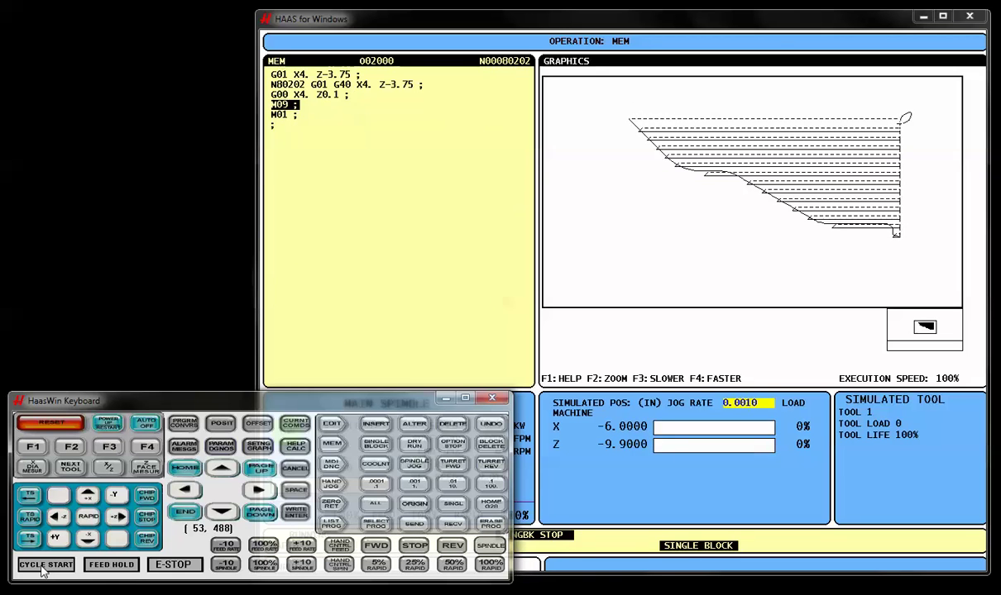
click(45, 565)
click(46, 565)
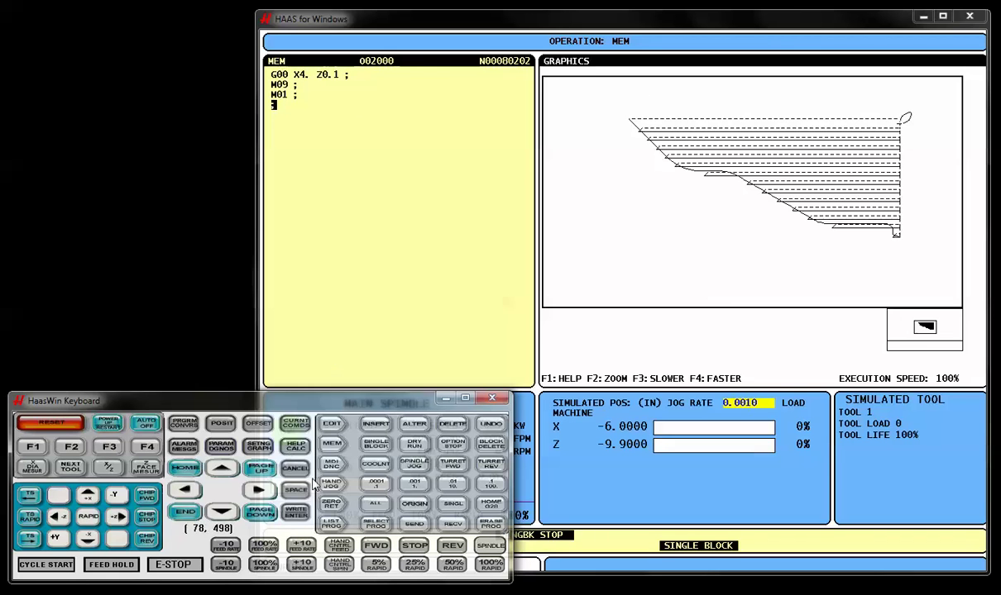
Return to the conversational profile operation in MDI and set its cut type to FINISH FWD
click(330, 465)
click(184, 424)
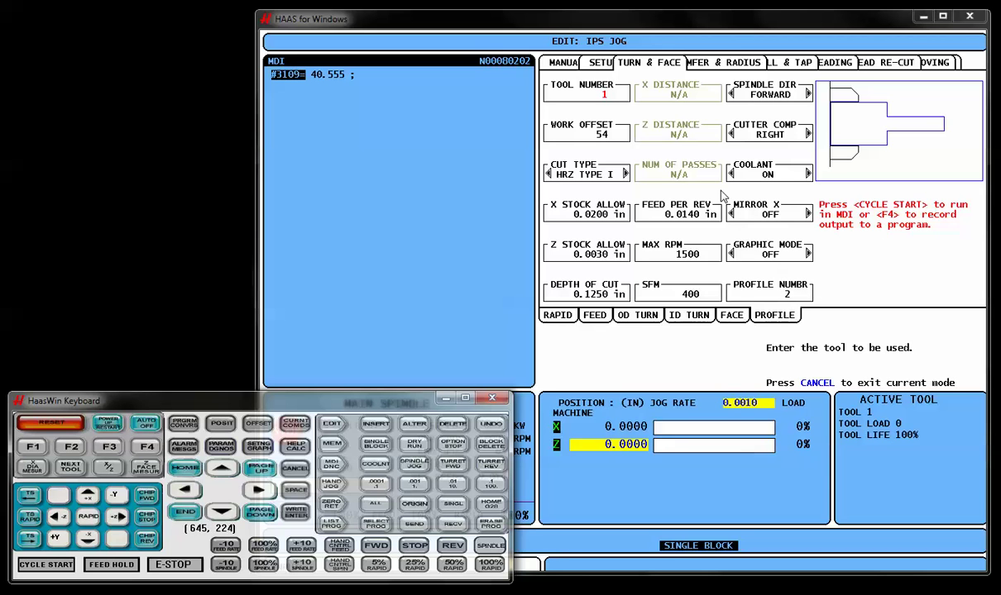
key(Down)
key(Down)
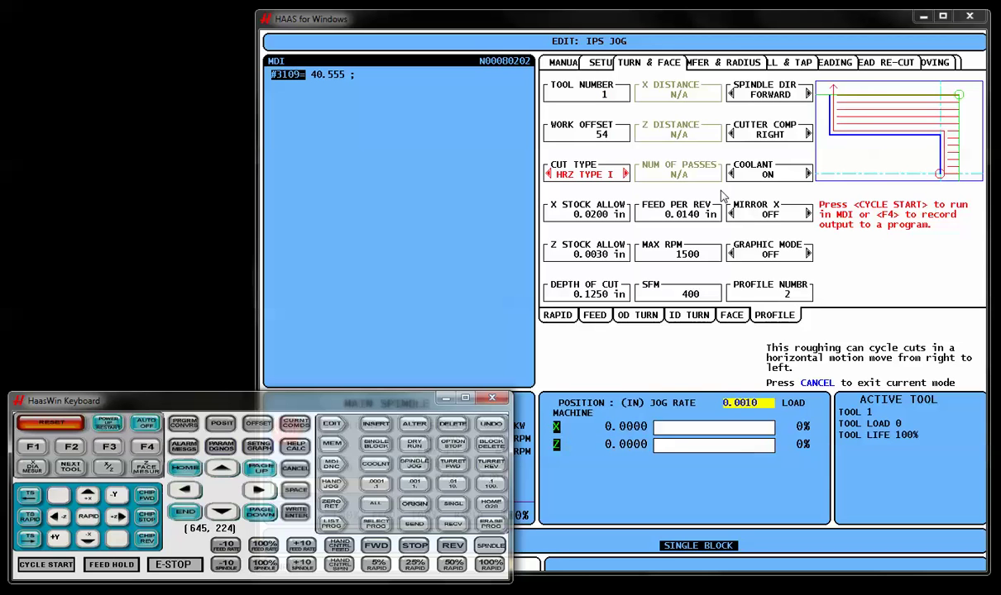
key(Right)
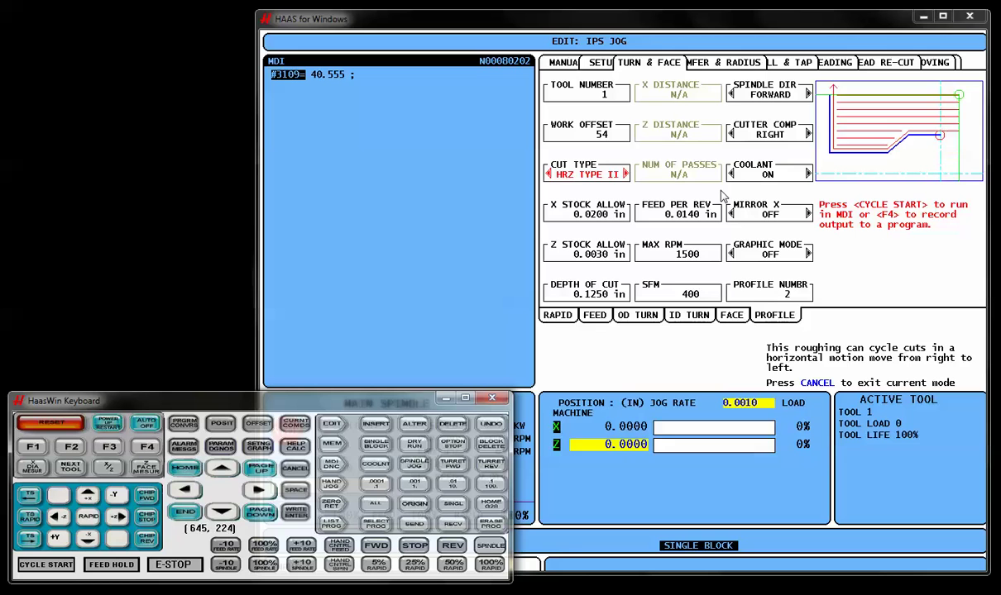
key(Right)
key(Right)
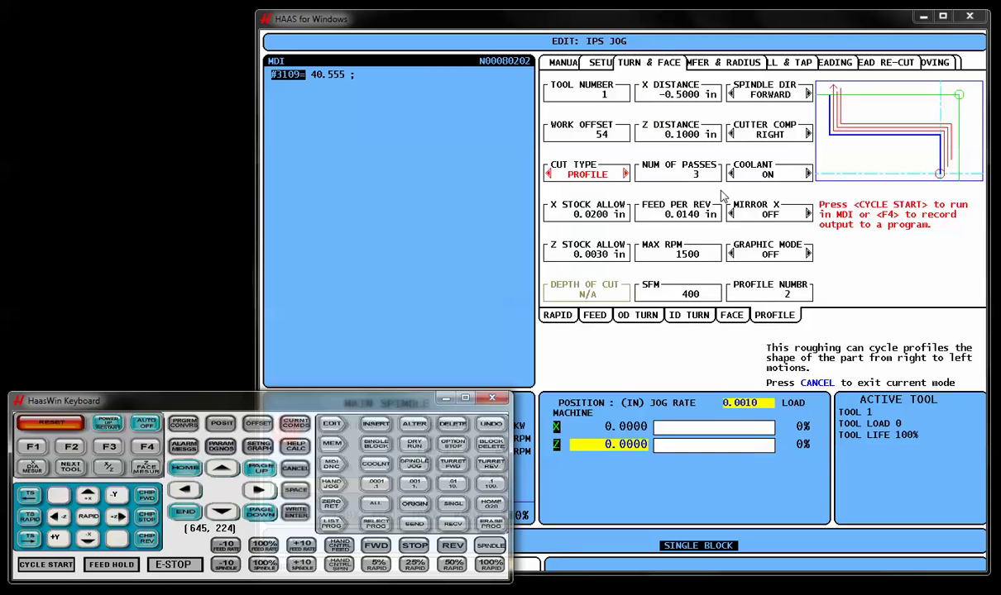
key(Right)
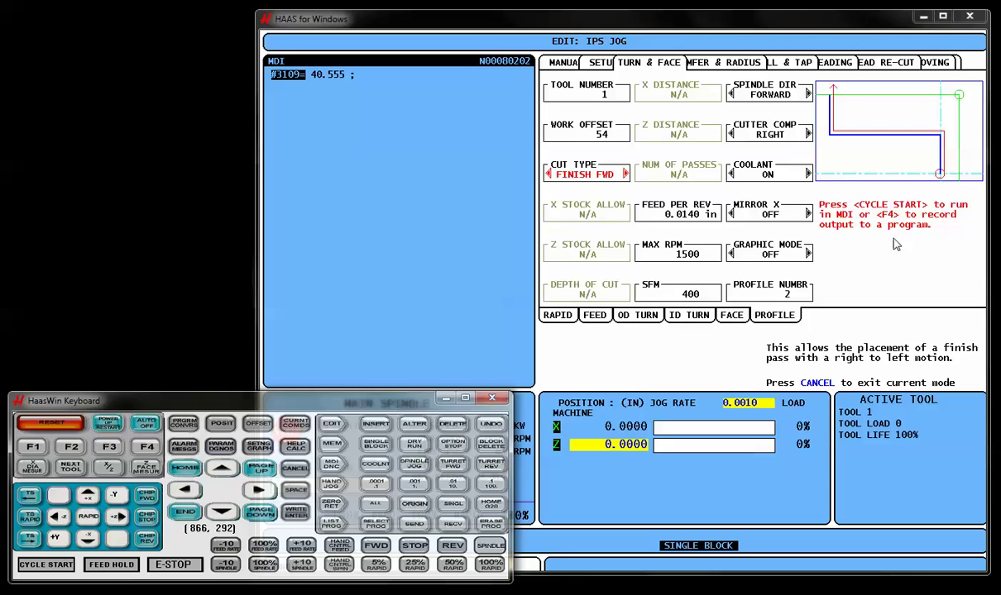
Output the finishing operation to the current program O02000, inserting its code at the end, after M01
click(147, 447)
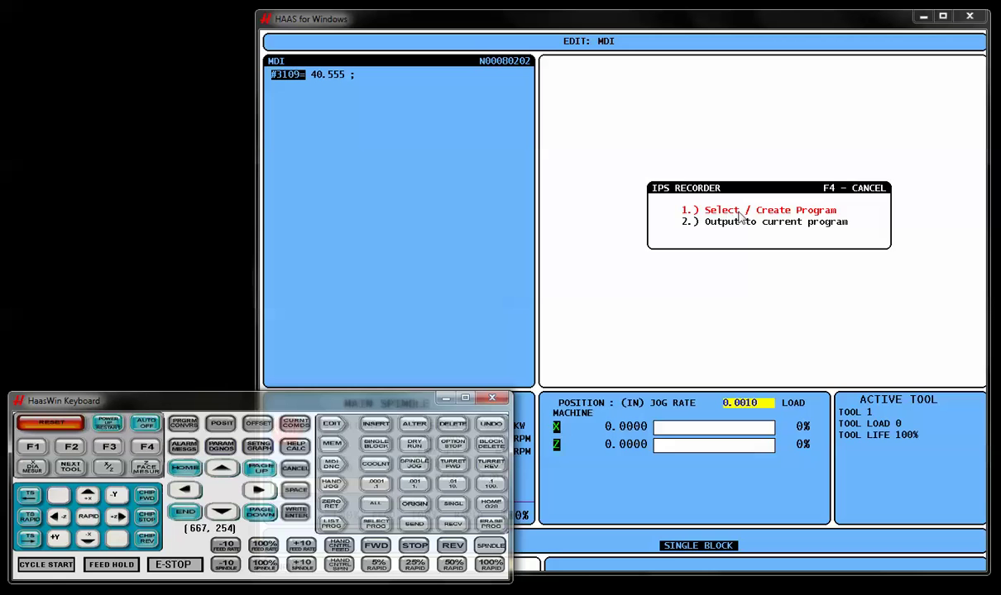
key(Down)
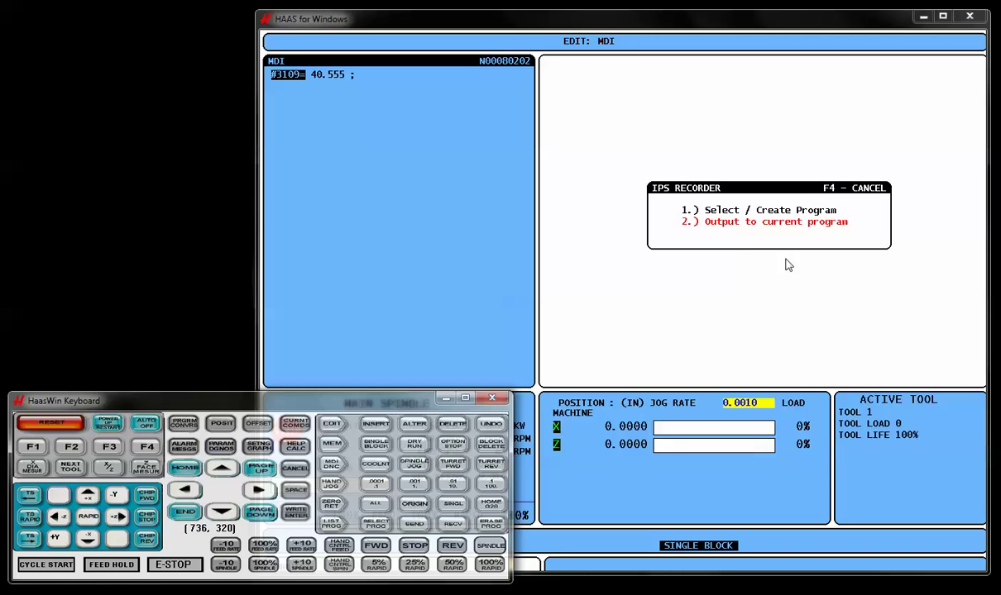
key(Return)
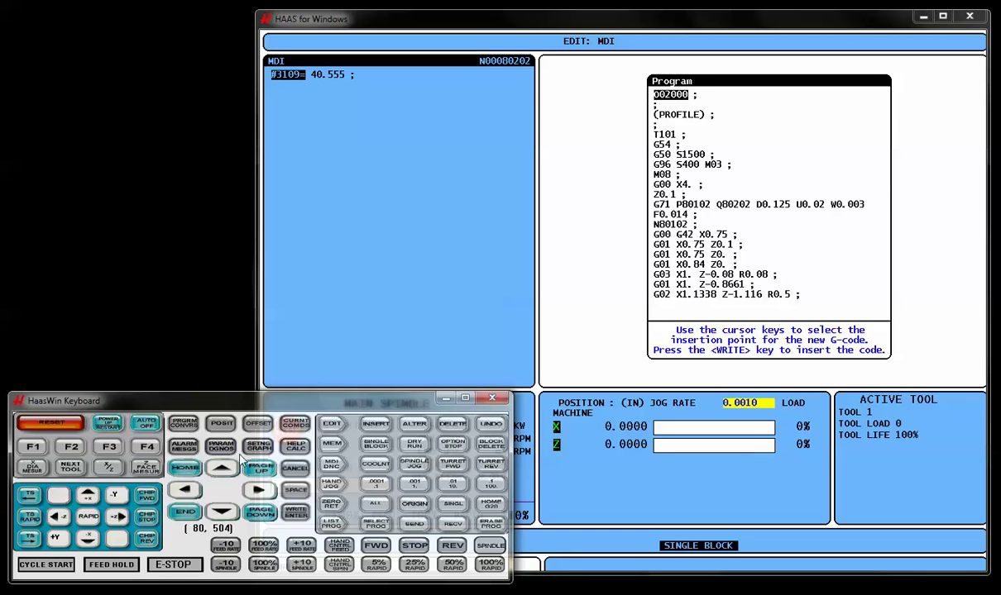
click(179, 512)
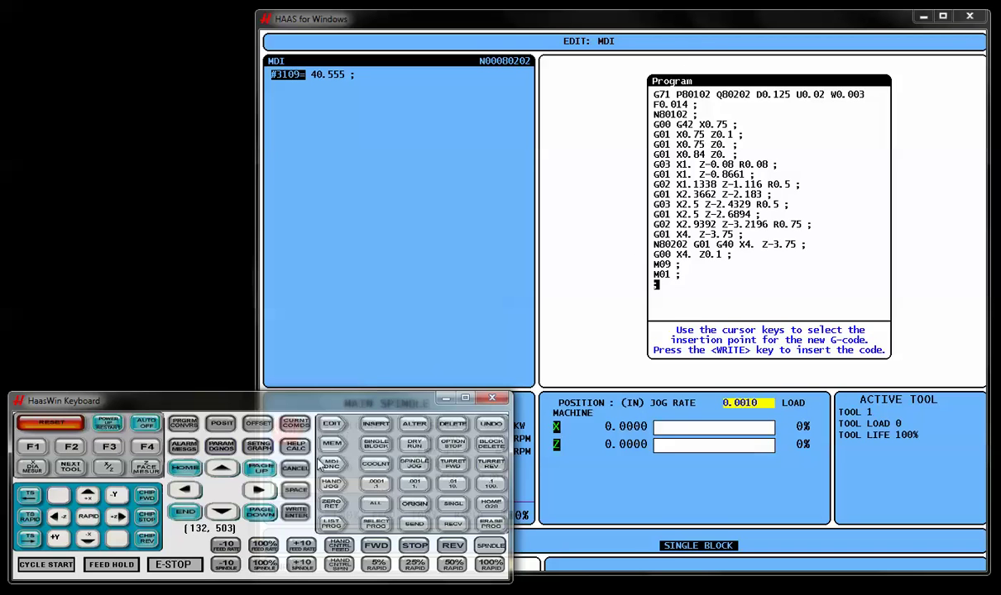
key(Return)
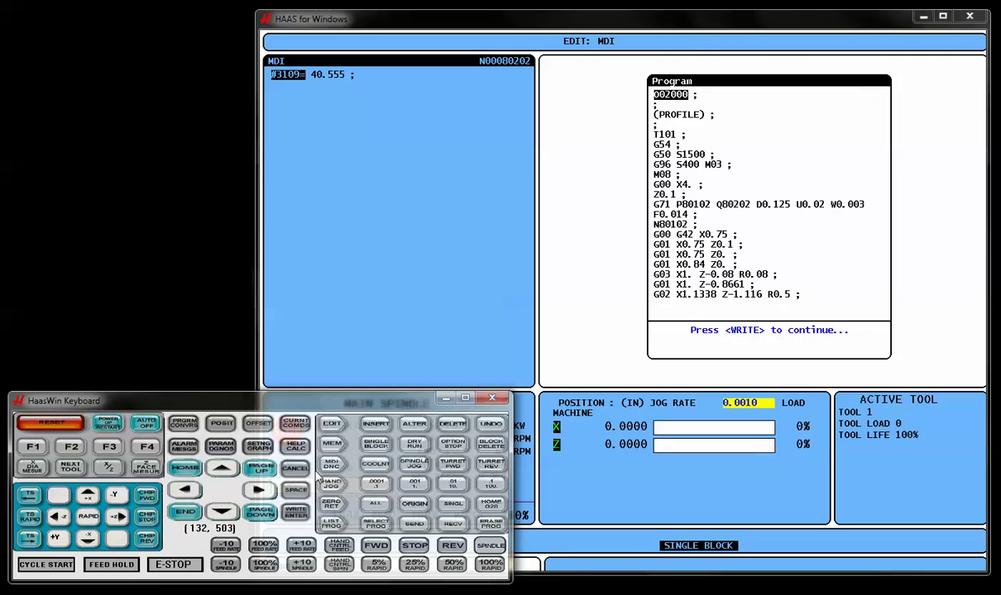
click(327, 483)
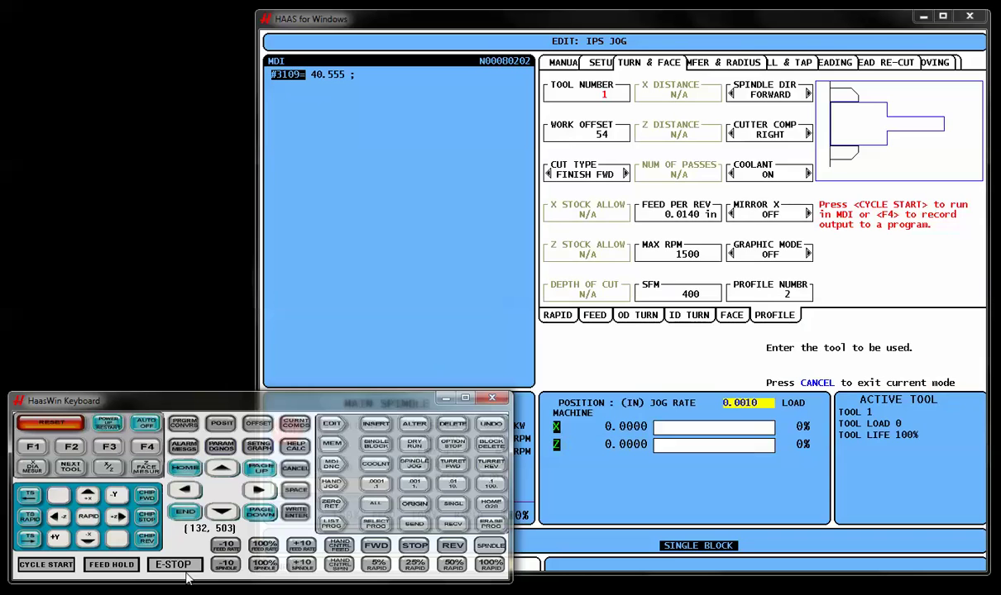
Check the combined roughing and finishing code of O02000 in edit mode and bring up the memory-mode graphics
click(330, 426)
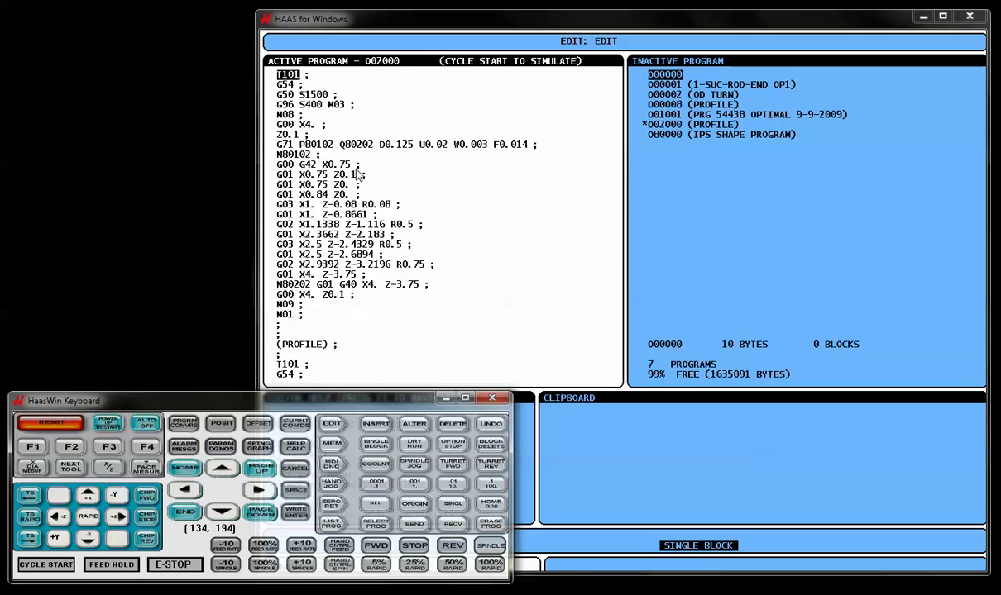
click(332, 444)
click(265, 449)
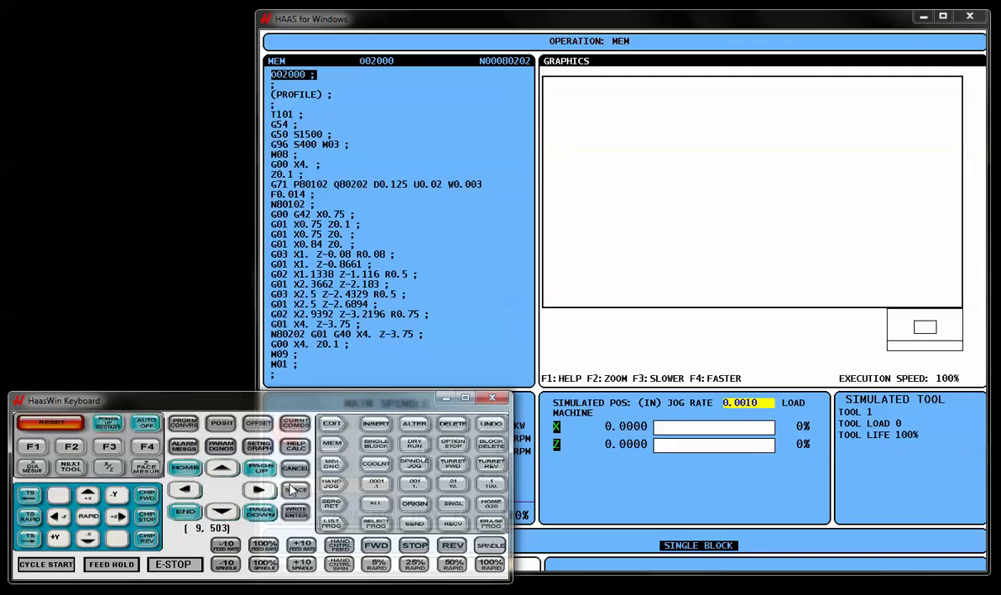
Simulate the combined roughing and finishing program one block at a time through to its end
click(48, 565)
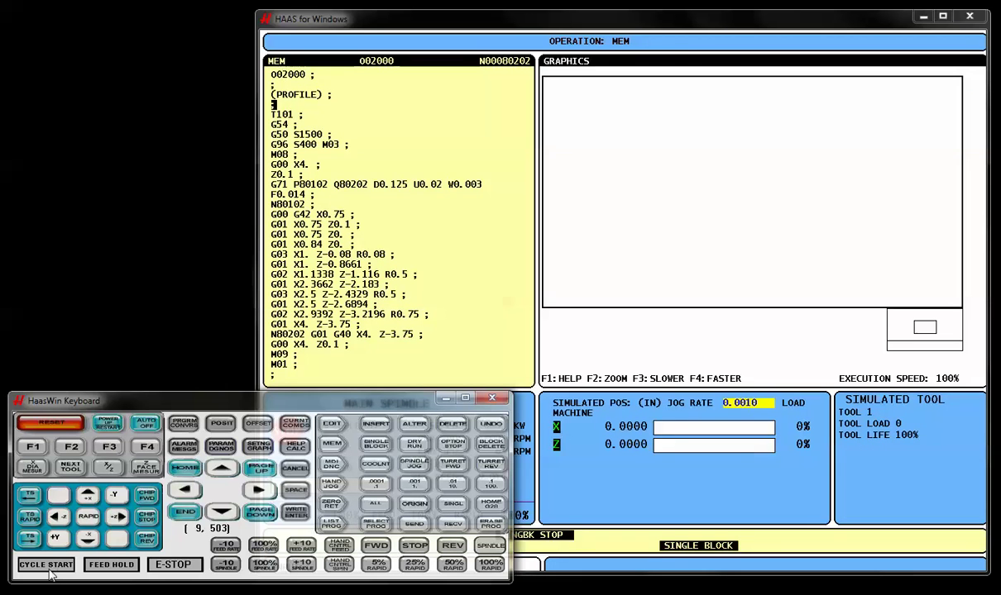
click(48, 569)
click(48, 569)
click(48, 569)
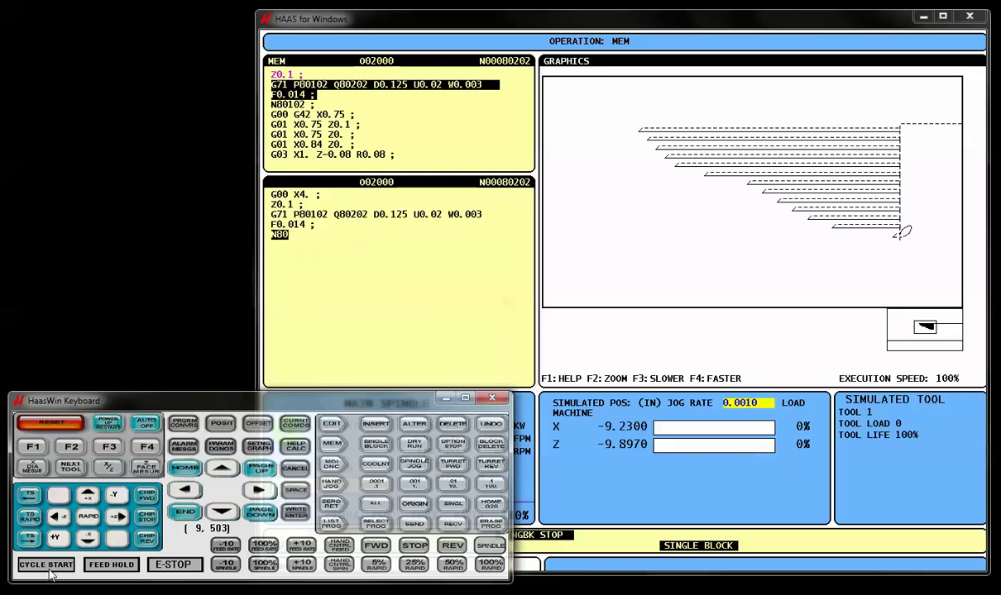
click(48, 569)
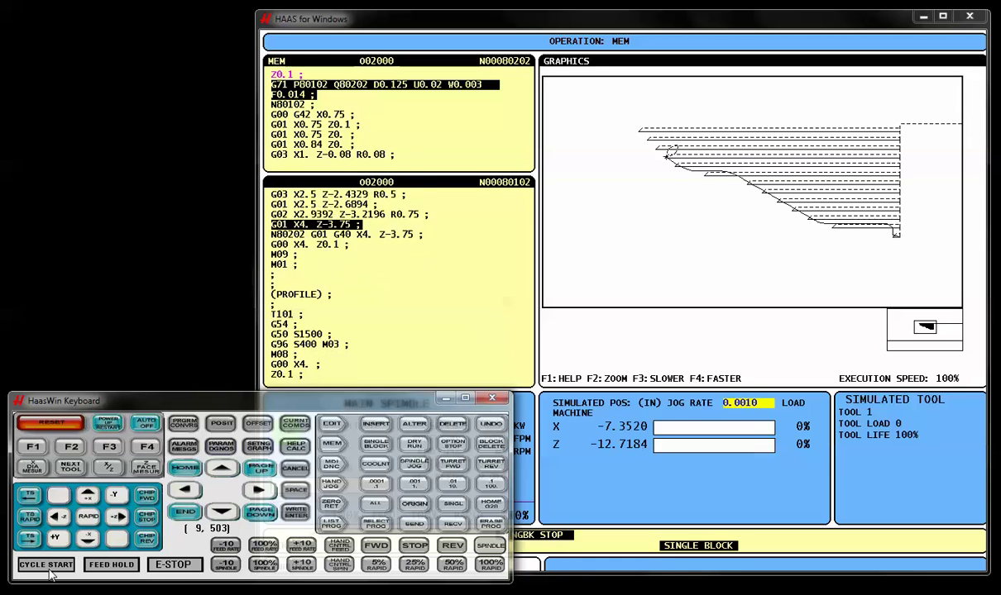
click(48, 569)
click(48, 569)
click(48, 569)
click(48, 569)
click(48, 569)
click(48, 569)
click(48, 569)
click(48, 569)
click(48, 569)
click(48, 569)
click(48, 569)
click(48, 569)
click(48, 569)
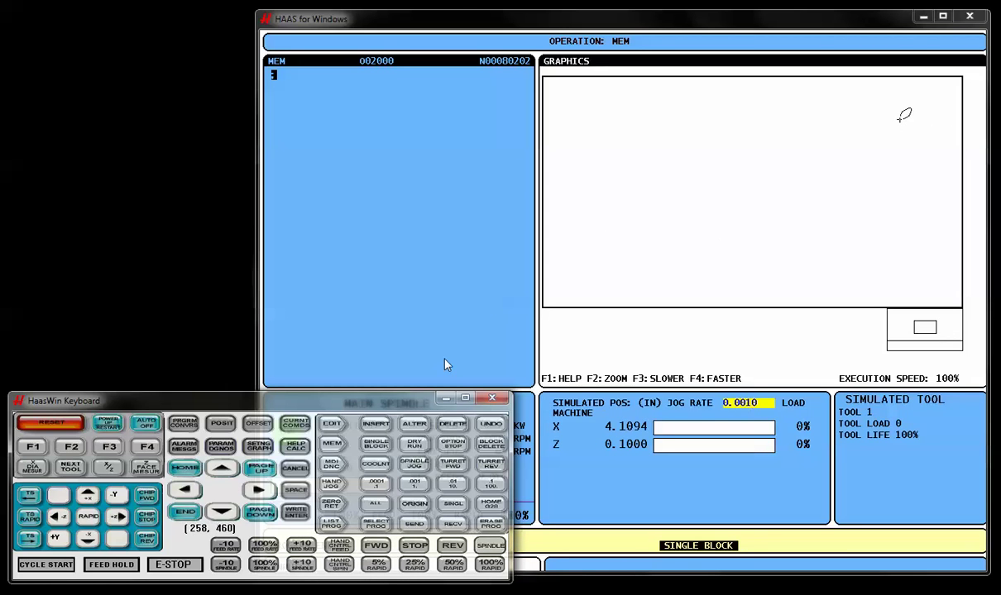
Go back to the conversational Turn & Face profile page in MDI
click(184, 425)
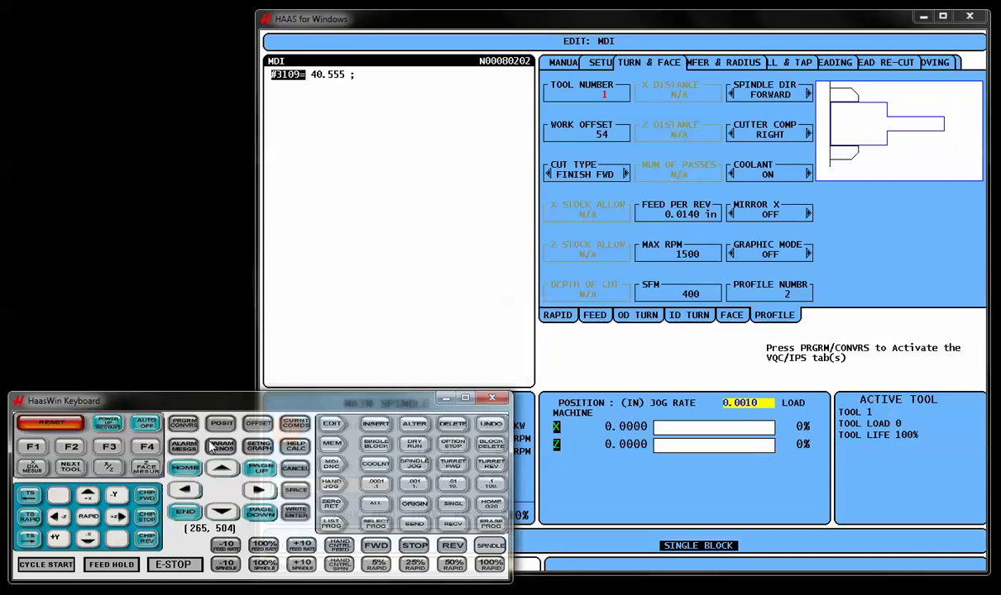